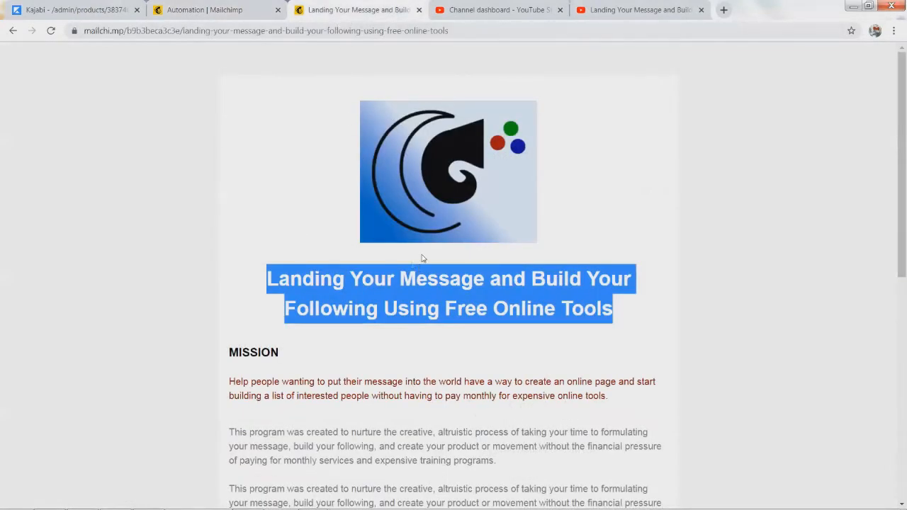
# Step: Switch to the 'Automation | Mailchimp' tab showing the welcome email draft
pyautogui.click(197, 12)
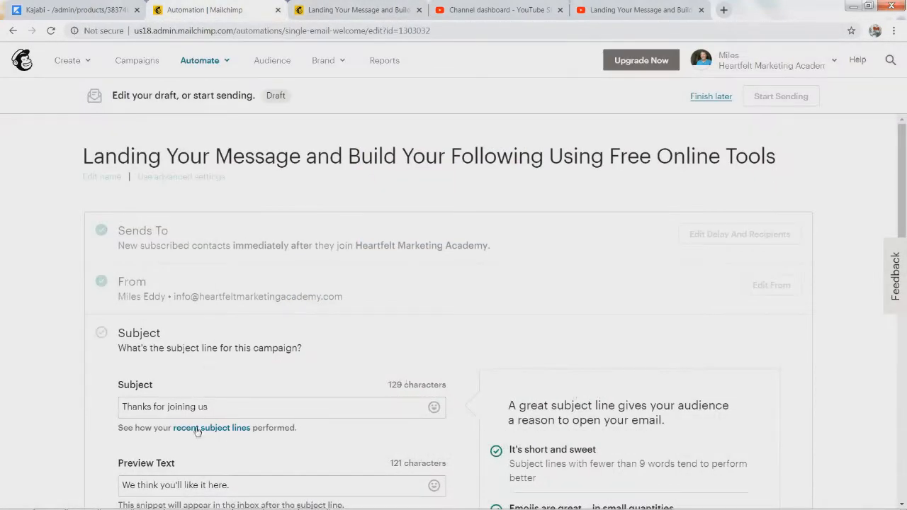
# Step: Set the subject line to 'Your Landing Your Message and Build Your Following Video Series'
pyautogui.click(355, 407)
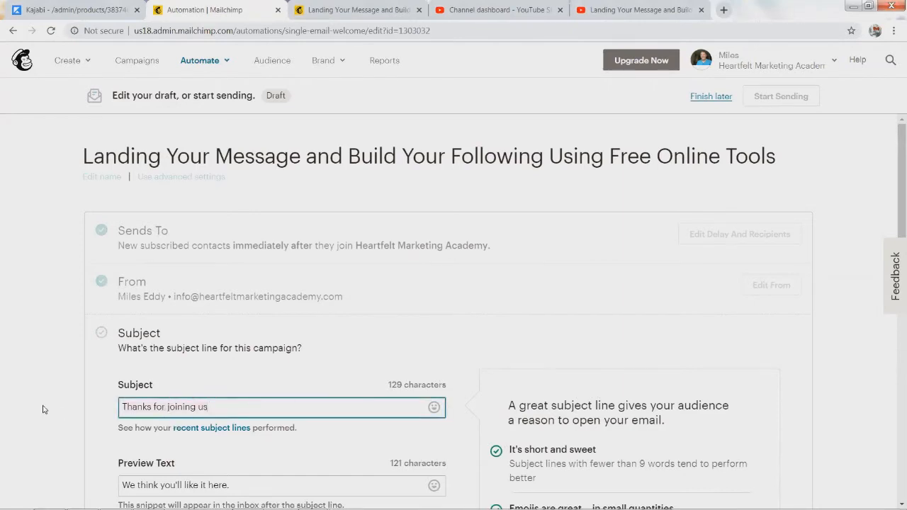
pyautogui.write('Landing Your Message and Build Your Following Using Free Online Tools')
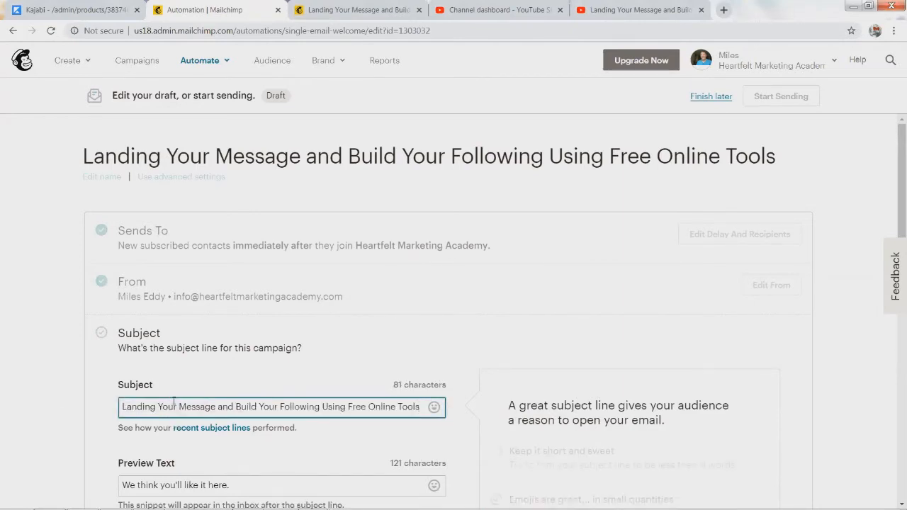
pyautogui.press('Home')
pyautogui.write('Your')
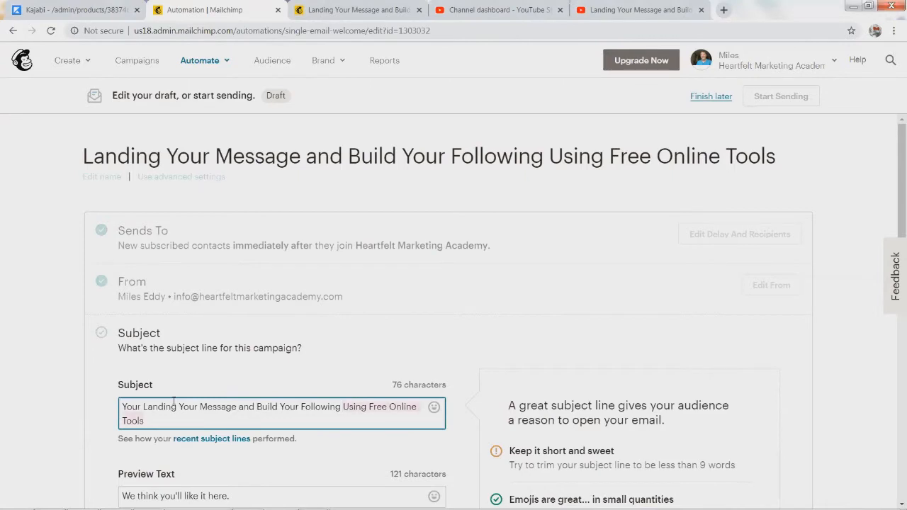
pyautogui.write('Video S')
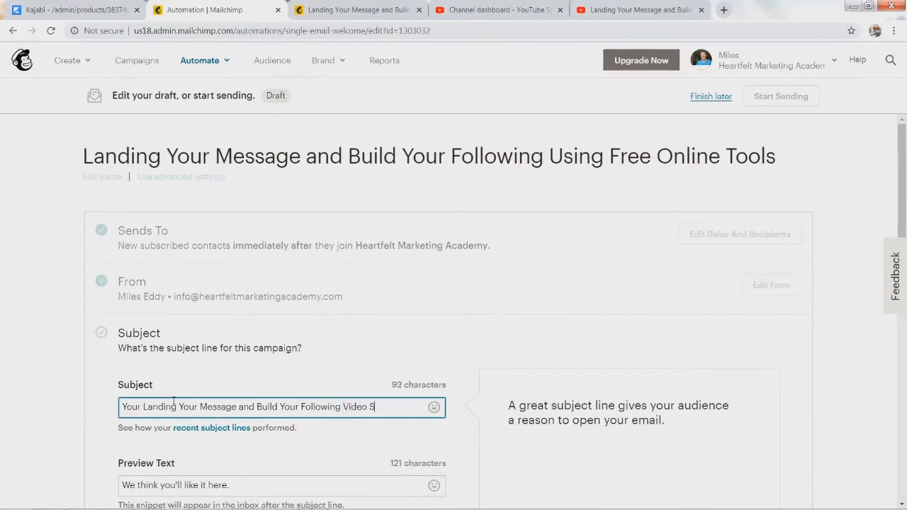
pyautogui.write('eries')
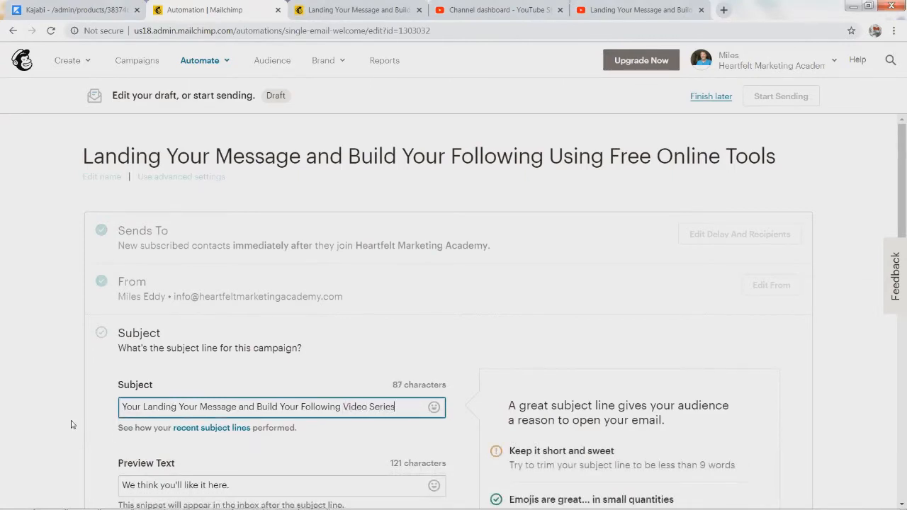
# Step: Copy the subject into the preview text field and save both
pyautogui.scroll(-3, 99, 426)
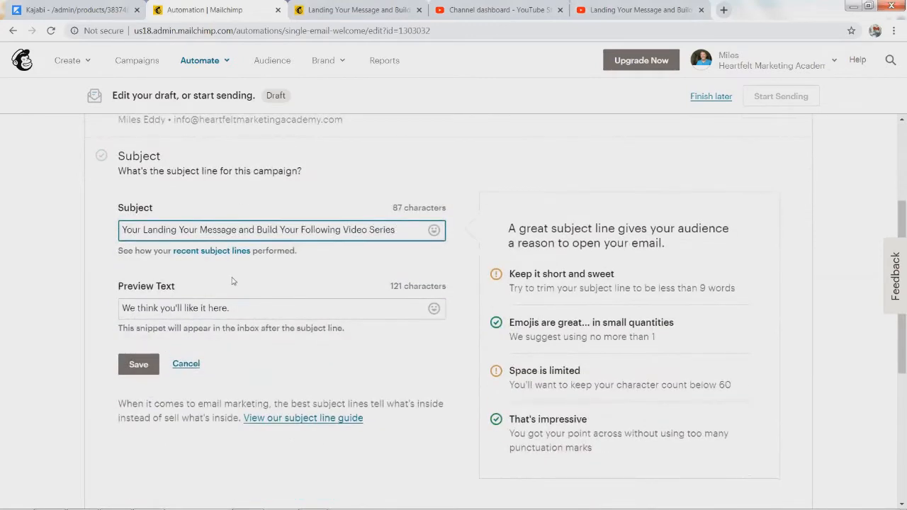
pyautogui.tripleClick(135, 233)
pyautogui.hotkey('ctrl', 'c')
pyautogui.moveTo(223, 309); pyautogui.dragTo(50, 299)
pyautogui.hotkey('ctrl', 'v')
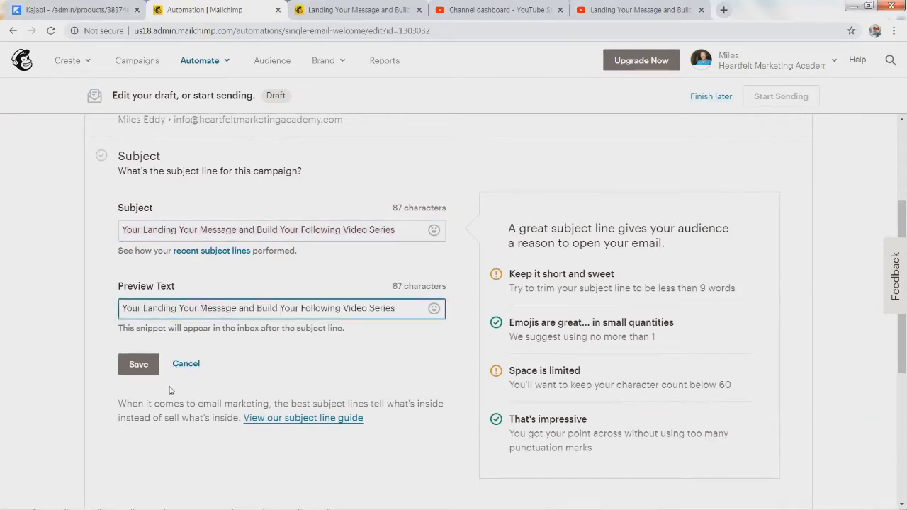
pyautogui.click(139, 365)
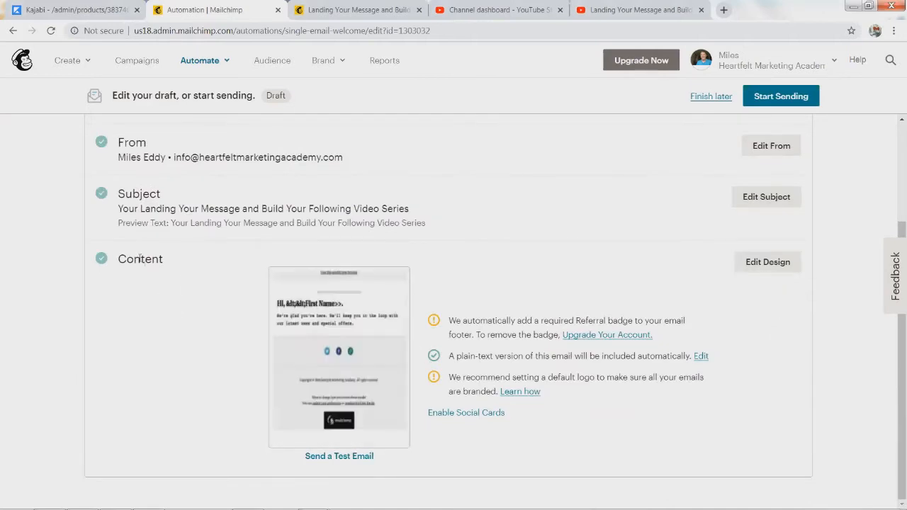
# Step: In the design editor, swap the Logo block image for the blue swirl logo from Content Studio
pyautogui.click(768, 262)
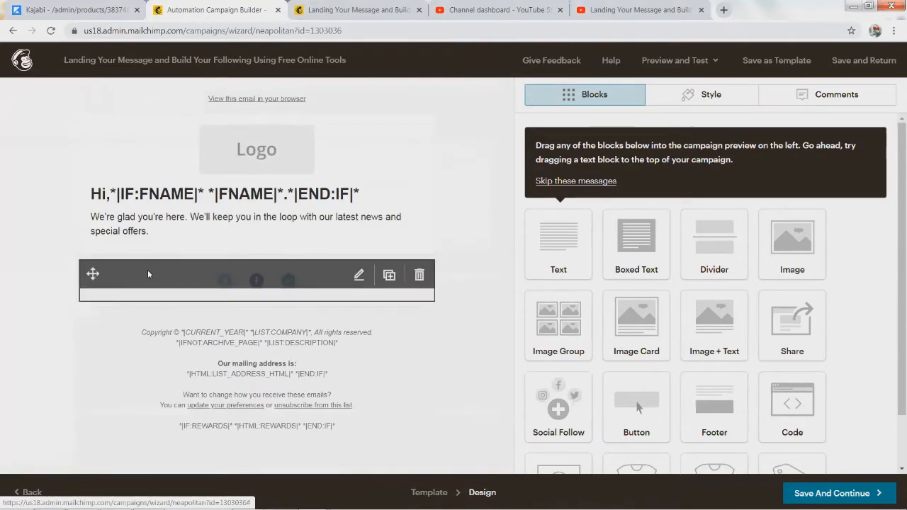
pyautogui.click(256, 151)
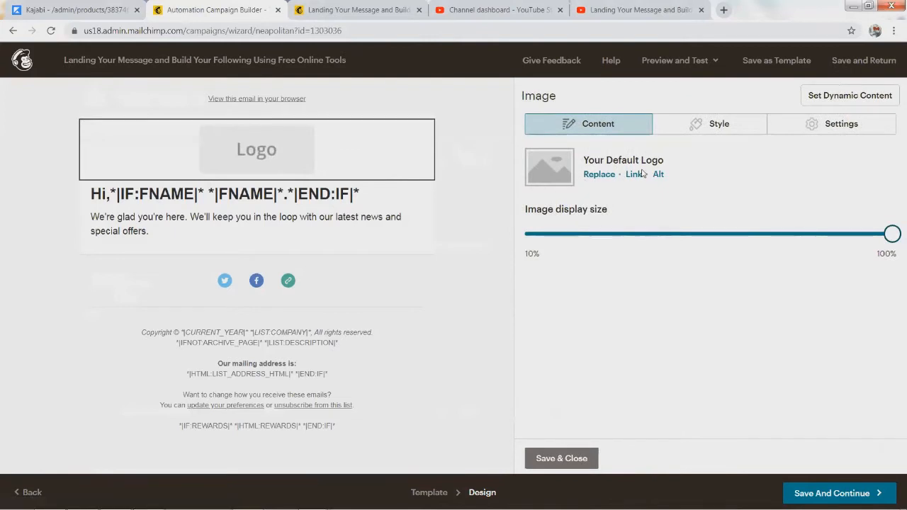
pyautogui.click(597, 175)
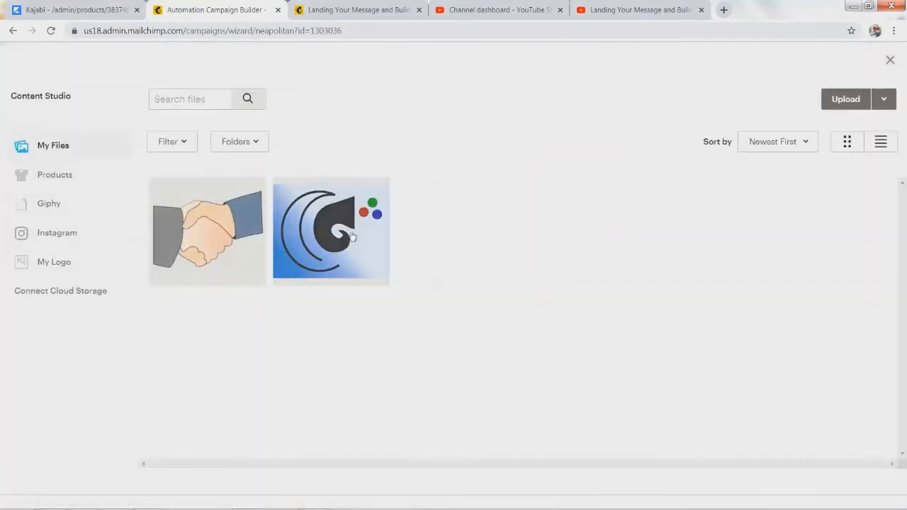
pyautogui.click(352, 238)
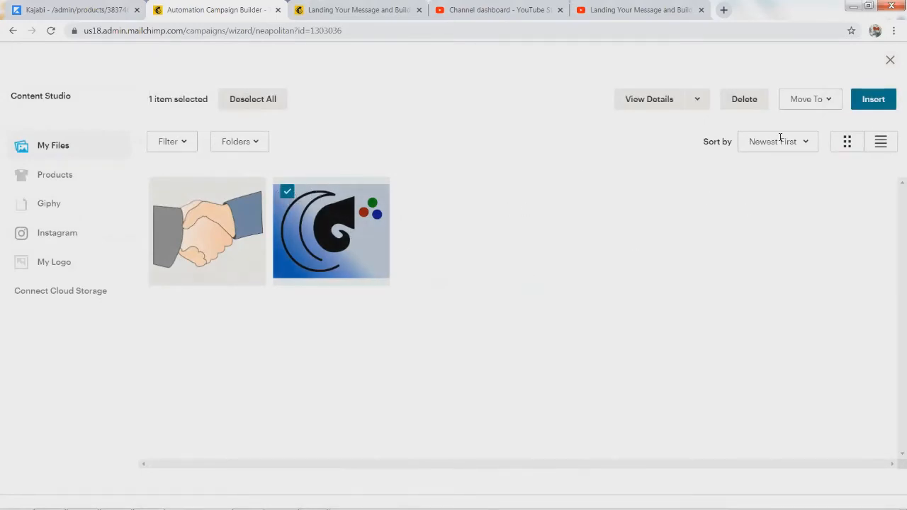
pyautogui.click(324, 251)
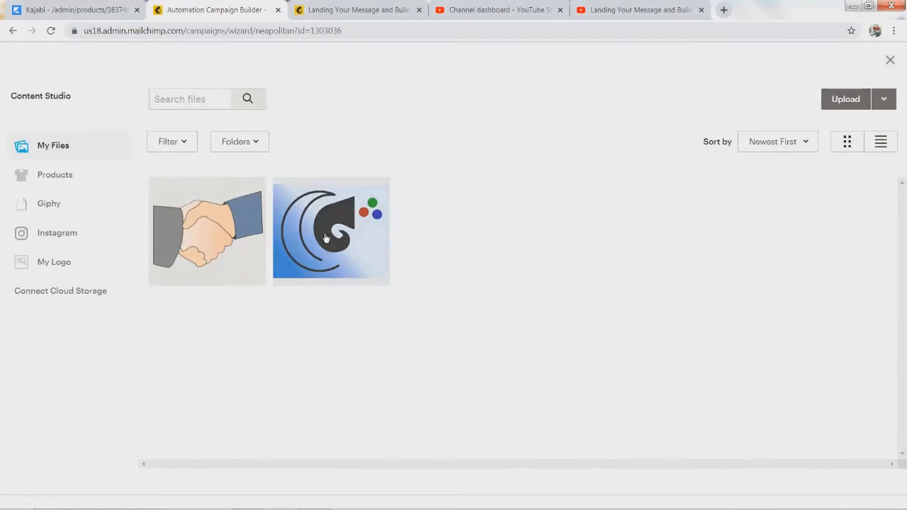
pyautogui.click(326, 238)
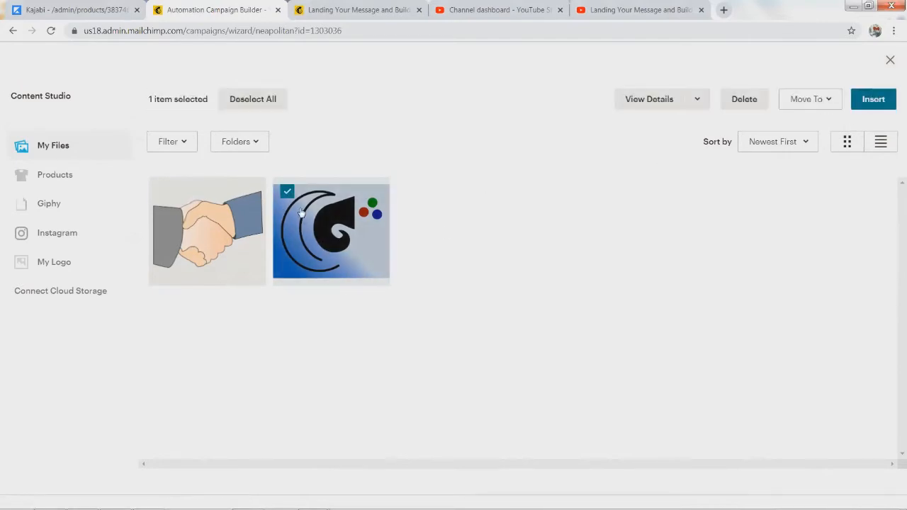
pyautogui.click(873, 99)
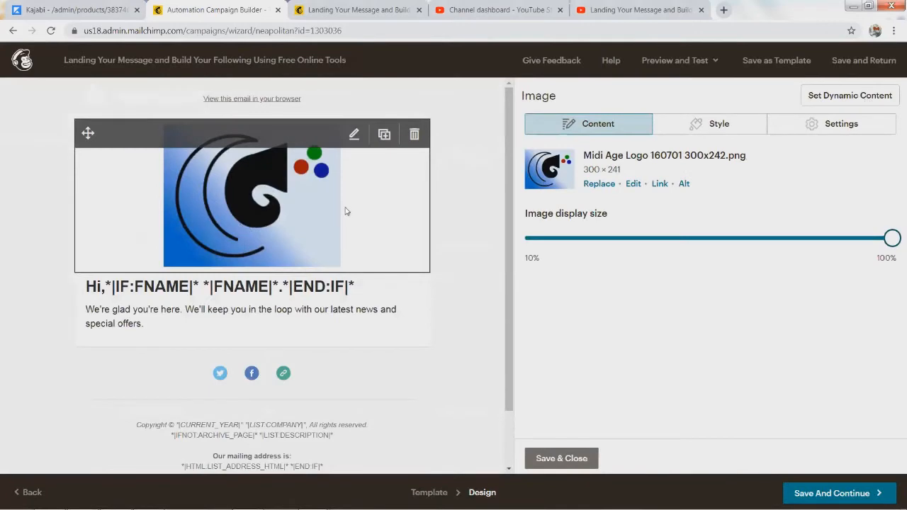
# Step: Edit the greeting heading to read 'Hi *|IF:FNAME|* *|FNAME|*.*|END:IF|*,'
pyautogui.click(118, 293)
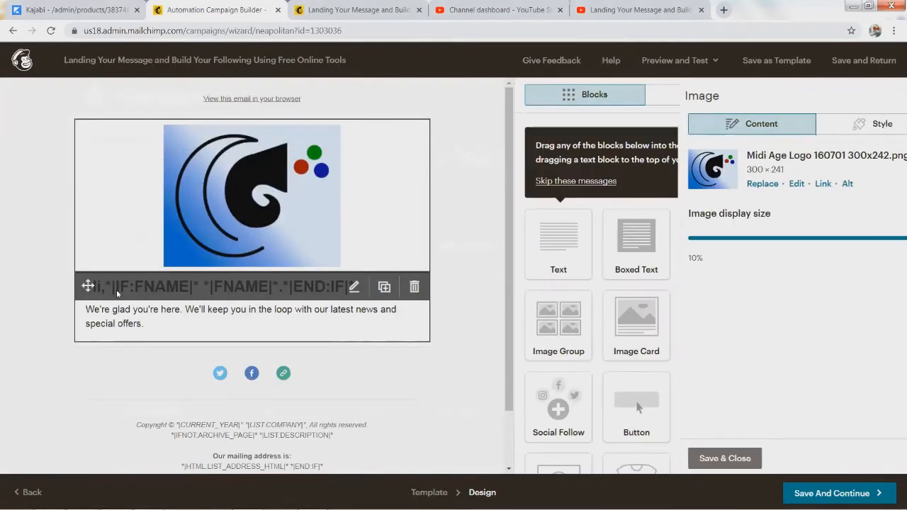
pyautogui.click(369, 266)
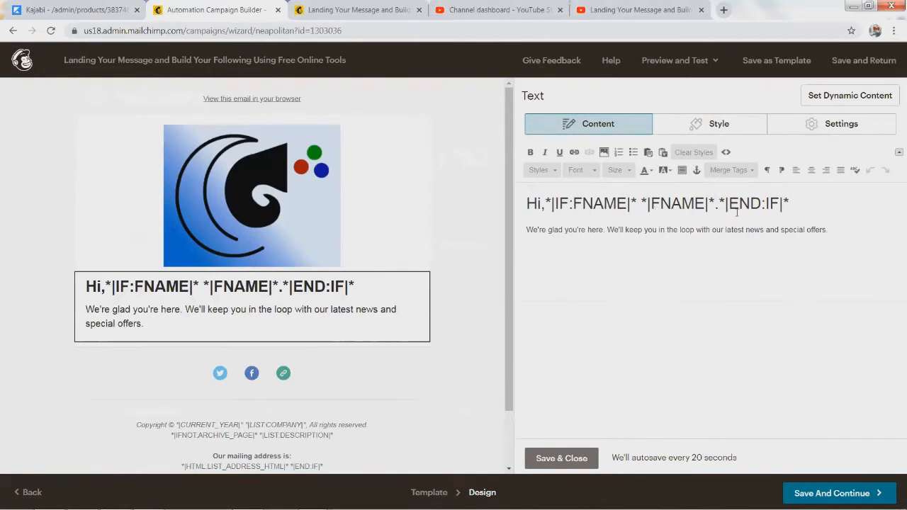
pyautogui.moveTo(817, 203); pyautogui.dragTo(520, 214)
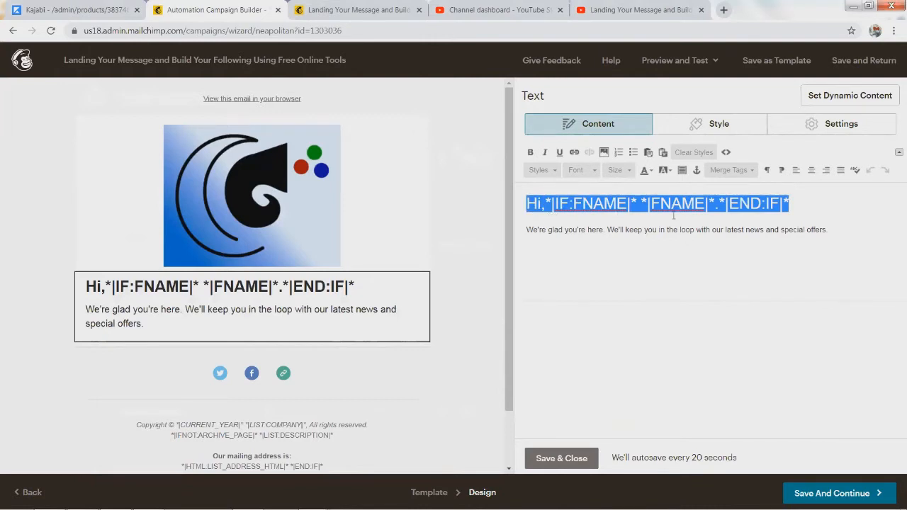
pyautogui.click(566, 230)
pyautogui.moveTo(545, 203); pyautogui.dragTo(834, 189)
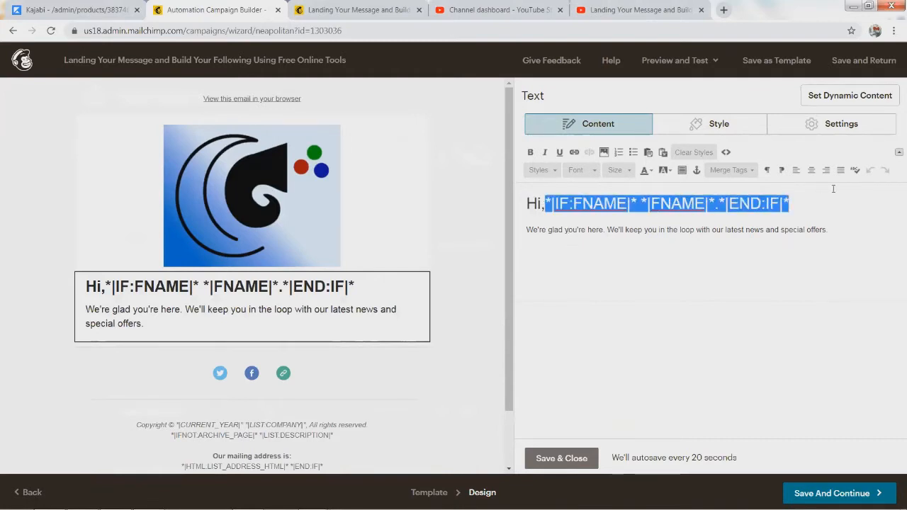
pyautogui.click(530, 205)
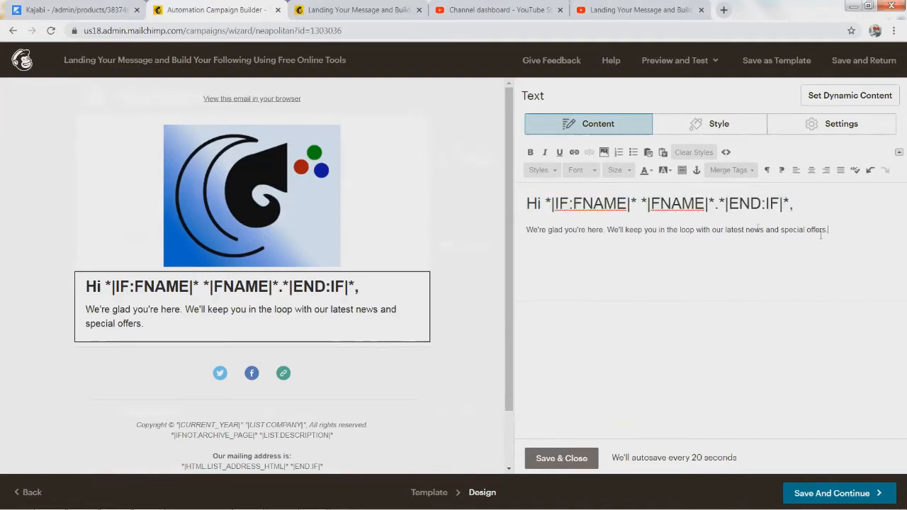
# Step: Select the placeholder paragraph, then select the welcome letter text in Word
pyautogui.moveTo(846, 232); pyautogui.dragTo(499, 236)
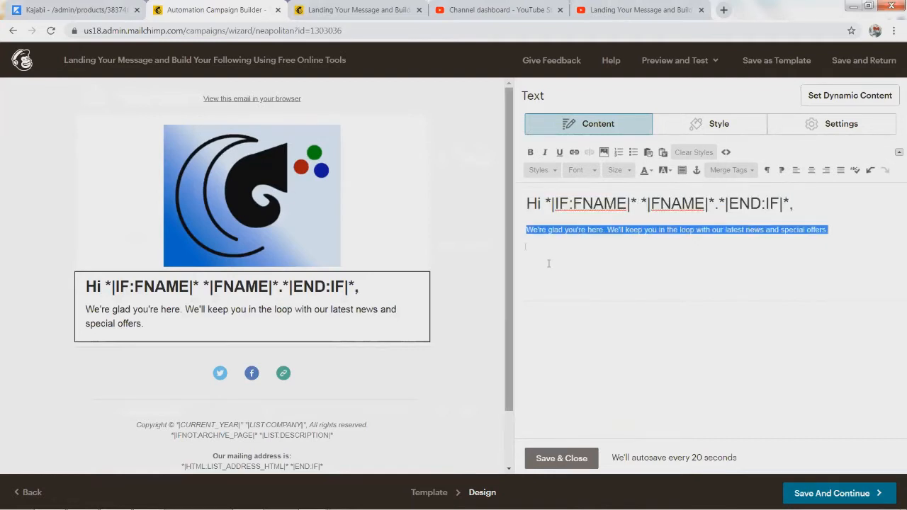
pyautogui.hotkey('alt', 'Tab')
pyautogui.hotkey('alt', 'Tab')
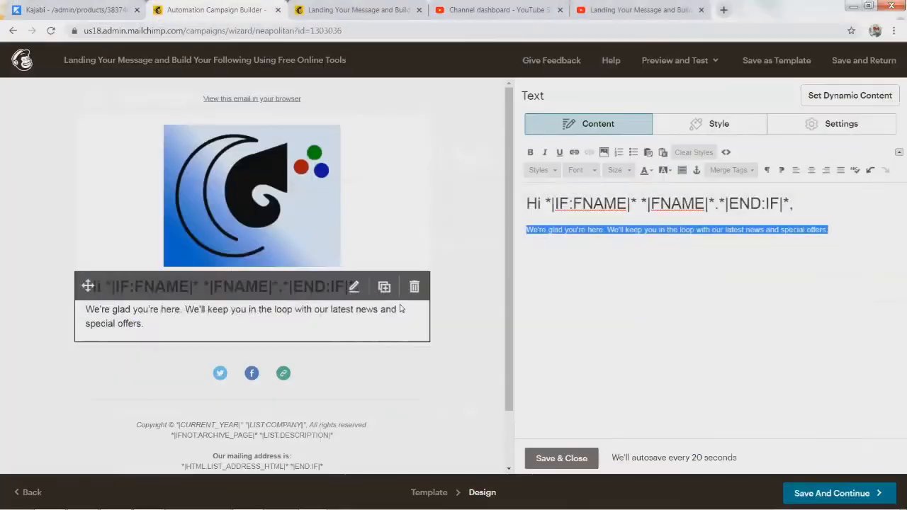
pyautogui.hotkey('alt', 'Tab')
pyautogui.hotkey('alt', 'Tab')
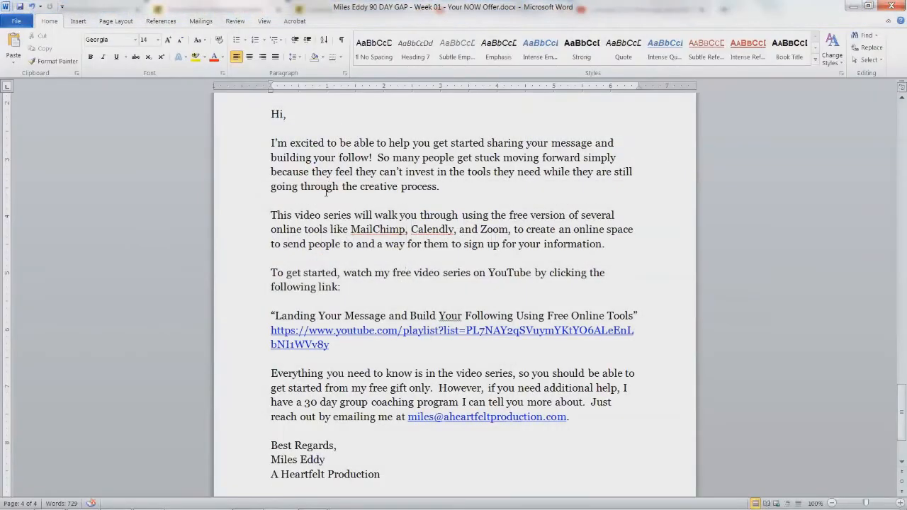
pyautogui.moveTo(270, 114); pyautogui.dragTo(435, 482)
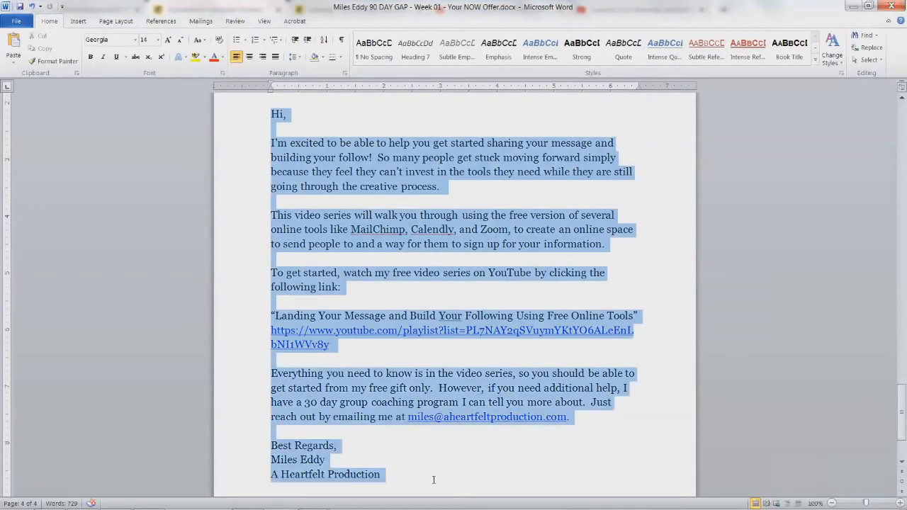
pyautogui.hotkey('alt', 'Tab')
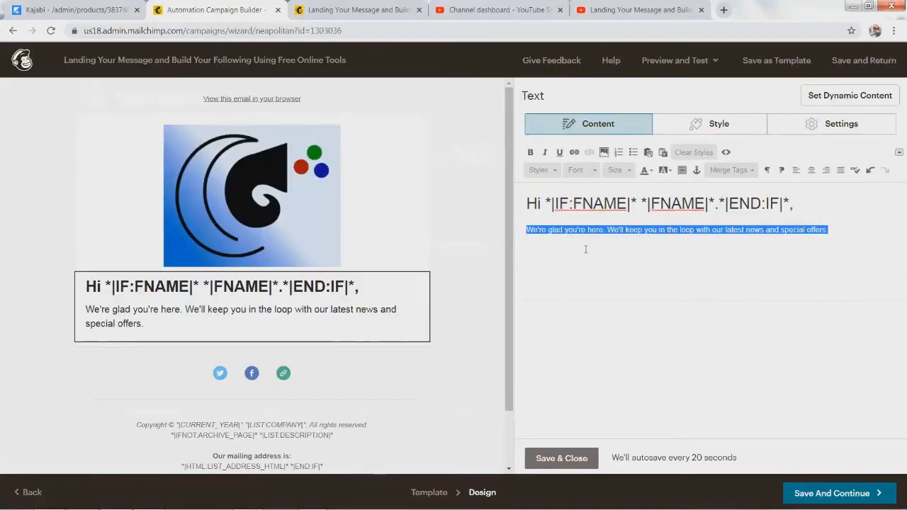
# Step: Paste the Word welcome letter over the placeholder paragraph and select the YouTube playlist URL
pyautogui.click(718, 245)
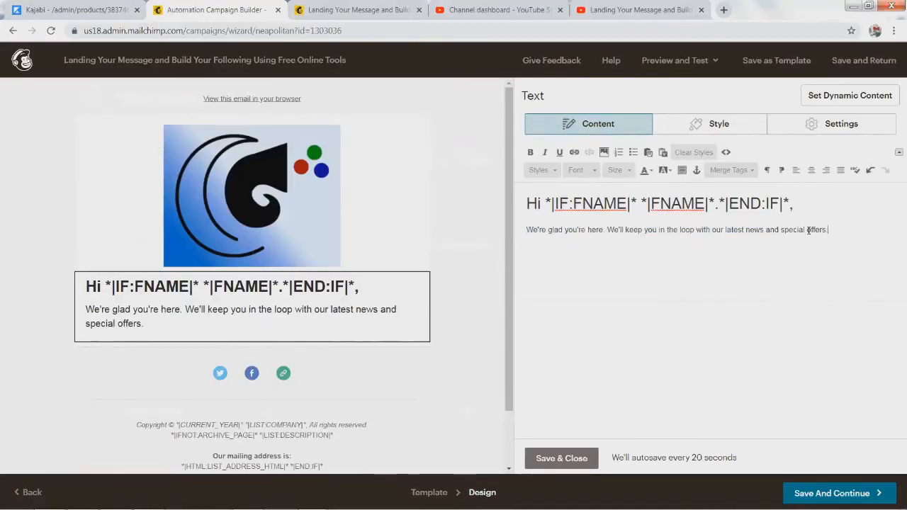
pyautogui.moveTo(836, 232); pyautogui.dragTo(521, 234)
pyautogui.hotkey('ctrl', 'v')
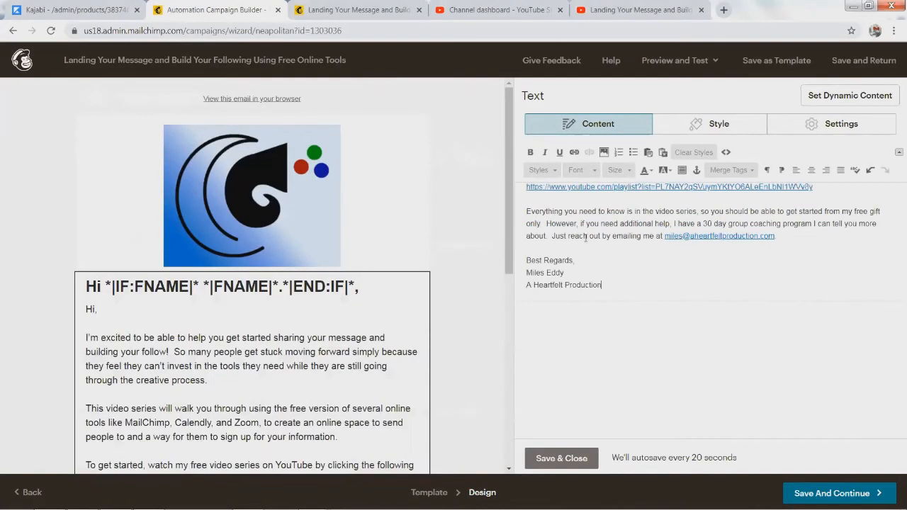
pyautogui.click(592, 210)
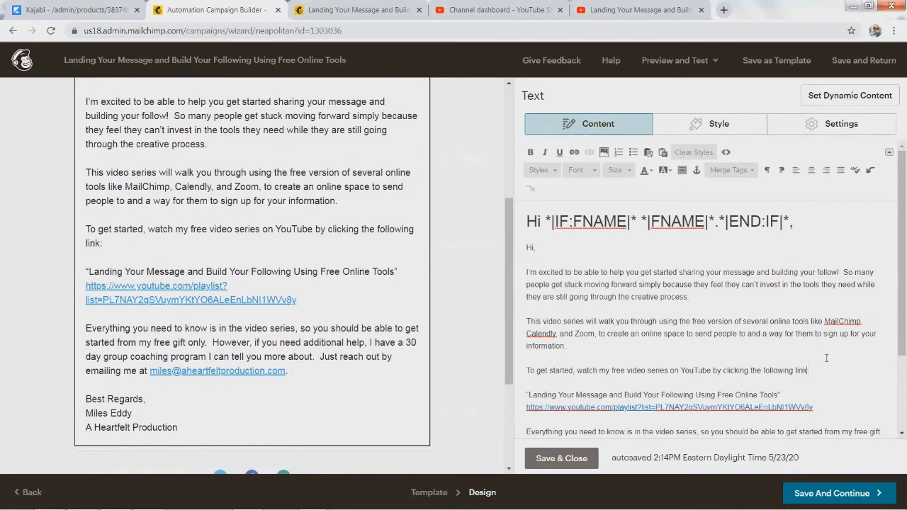
pyautogui.hotkey('shift', 'Left')
pyautogui.hotkey('shift', 'Left')
pyautogui.hotkey('shift', 'Left')
pyautogui.moveTo(815, 409); pyautogui.dragTo(527, 407)
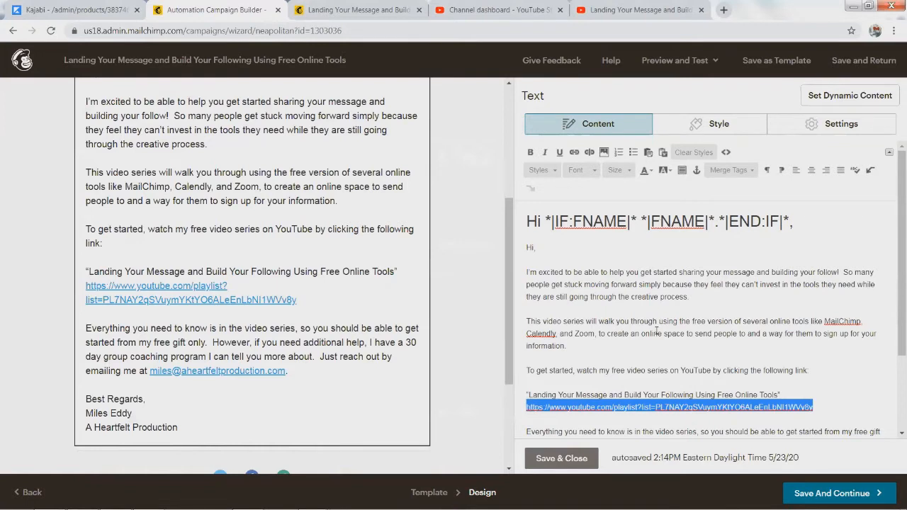
# Step: Check the YouTube playlist address in the link settings, closing them without changes
pyautogui.click(574, 153)
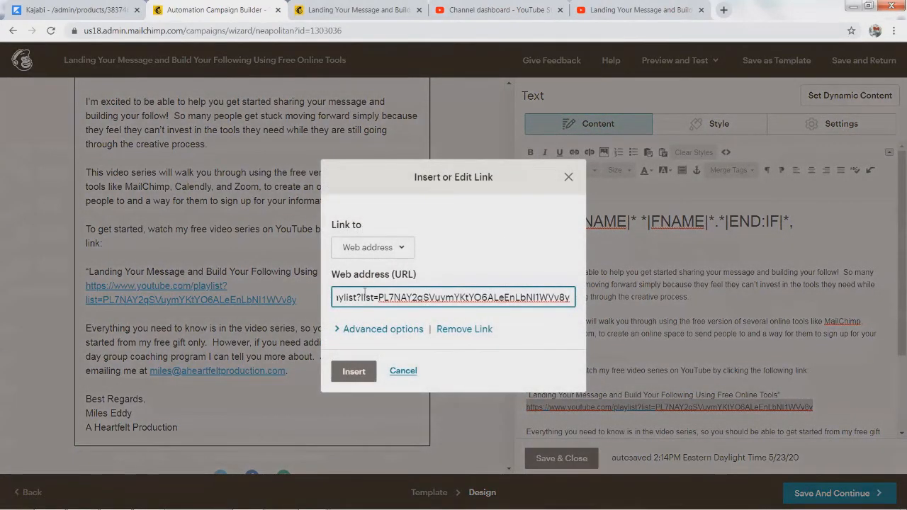
pyautogui.press('Home')
pyautogui.hotkey('shift', 'End')
pyautogui.hotkey('ctrl', 'c')
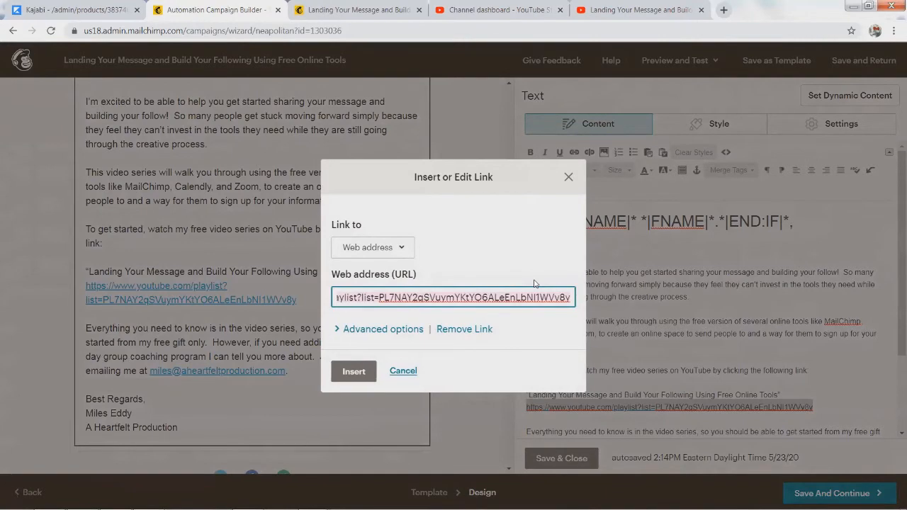
pyautogui.click(569, 177)
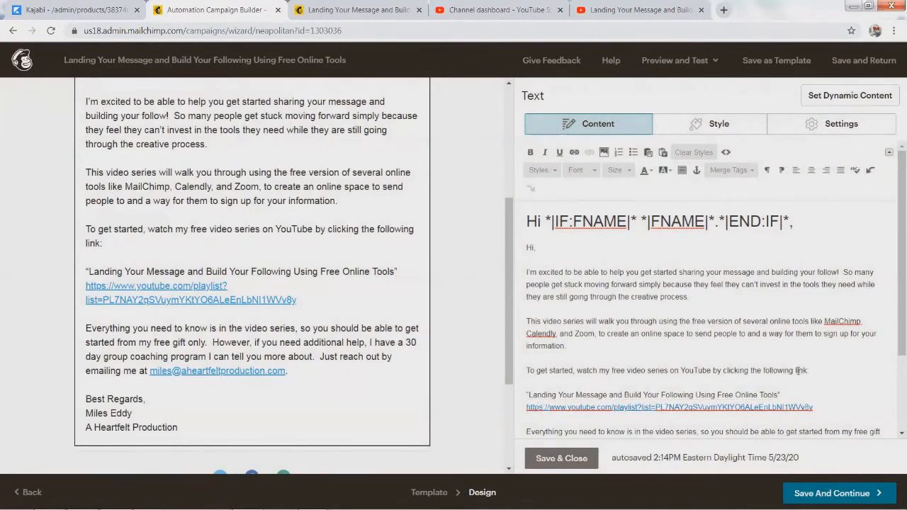
# Step: Link the word 'link' to the YouTube playlist address and save the text block
pyautogui.moveTo(795, 371); pyautogui.dragTo(812, 371)
pyautogui.click(574, 151)
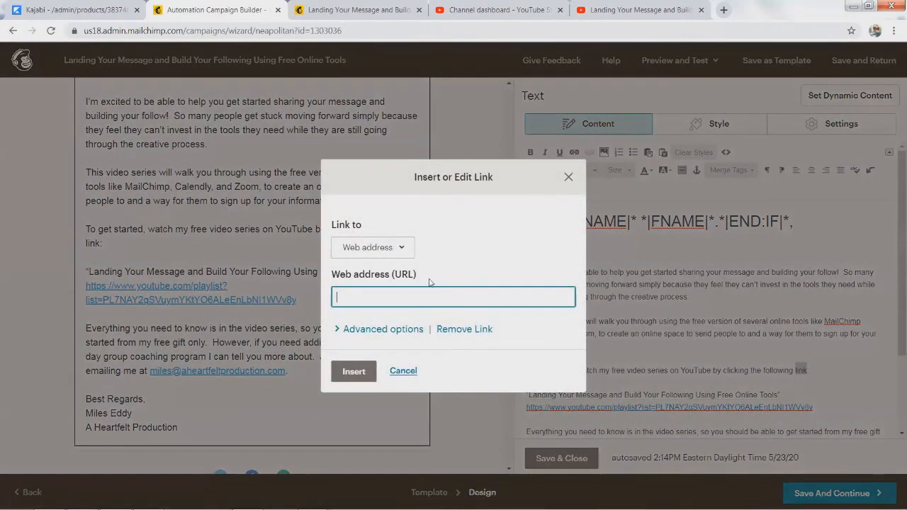
pyautogui.hotkey('ctrl', 'v')
pyautogui.press('Home')
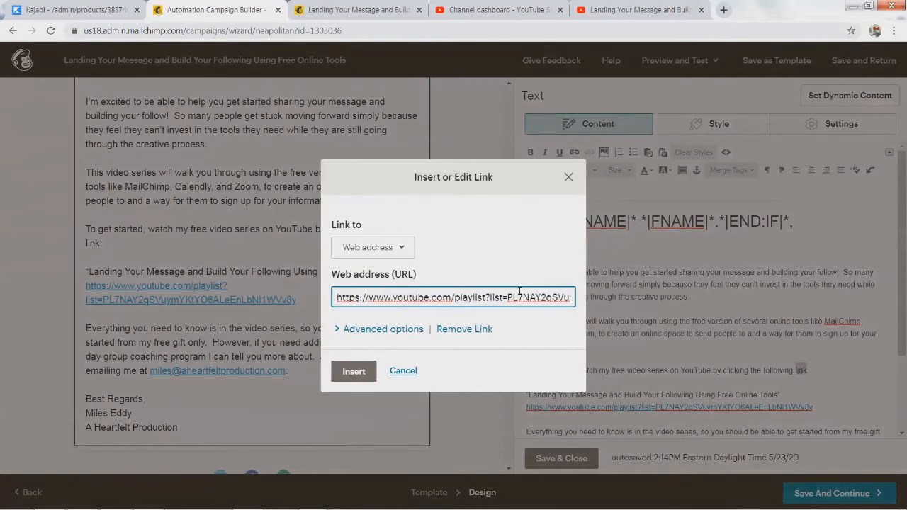
pyautogui.press('Return')
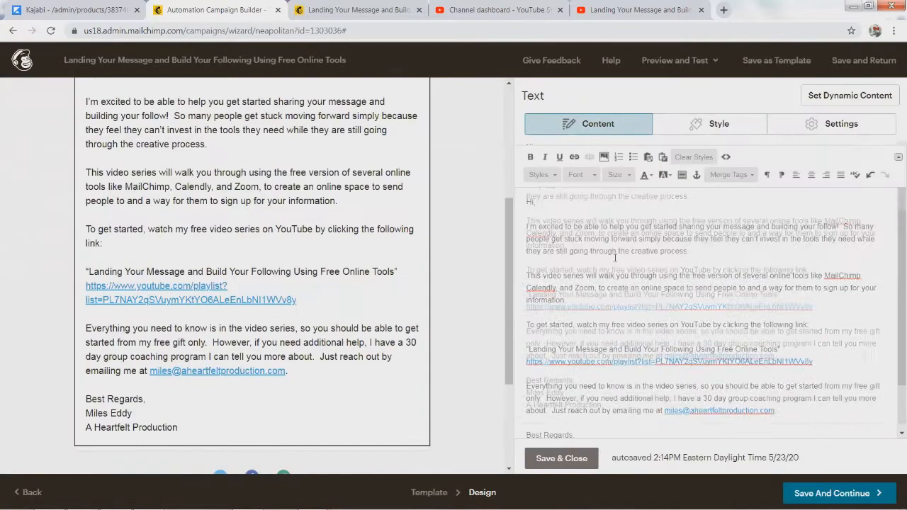
pyautogui.scroll(-5, 615, 258)
pyautogui.click(564, 457)
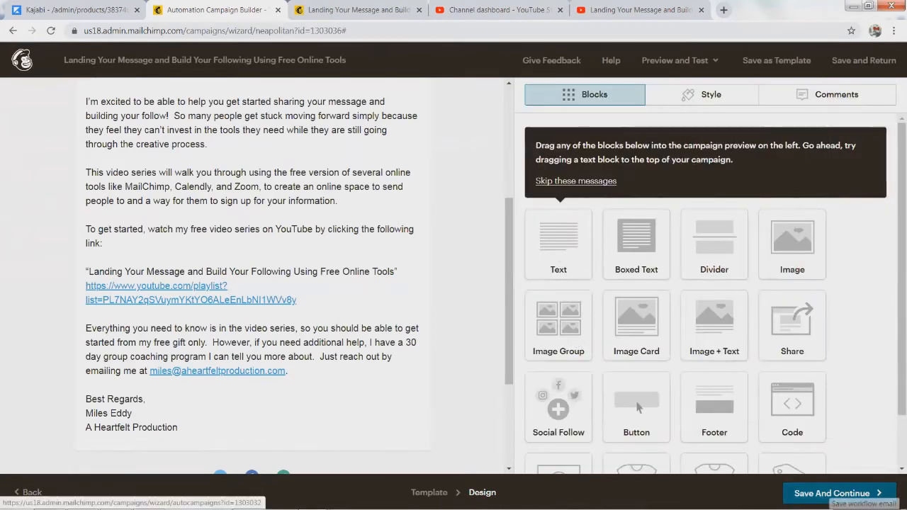
# Step: Save the design and scroll to the Content section of the automation overview
pyautogui.click(835, 493)
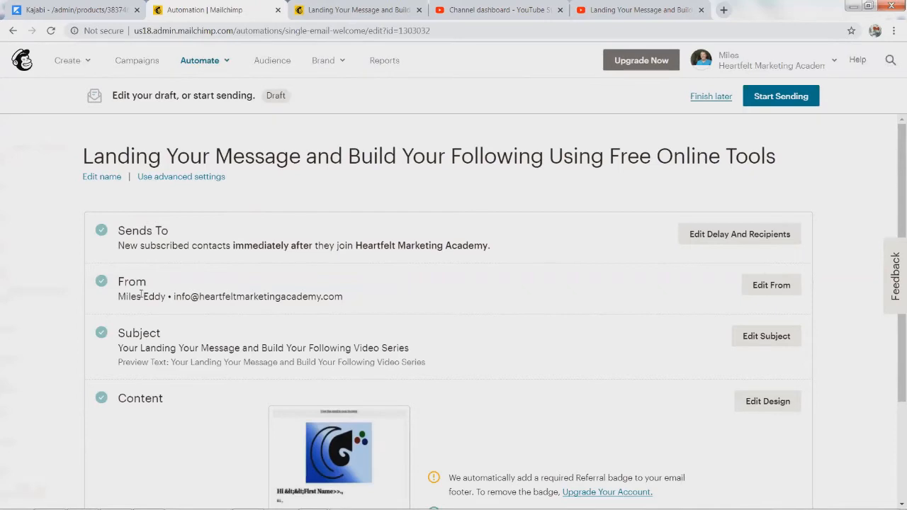
pyautogui.scroll(-2, 129, 241)
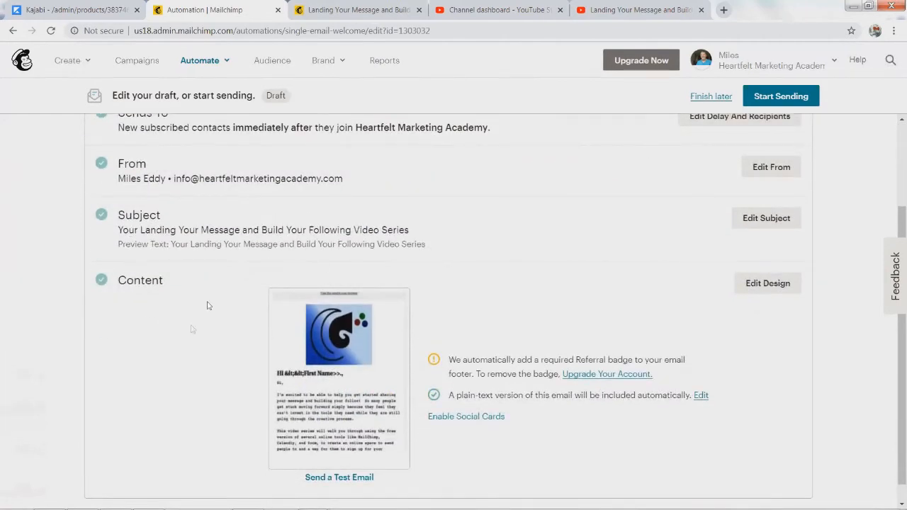
pyautogui.moveTo(331, 395)
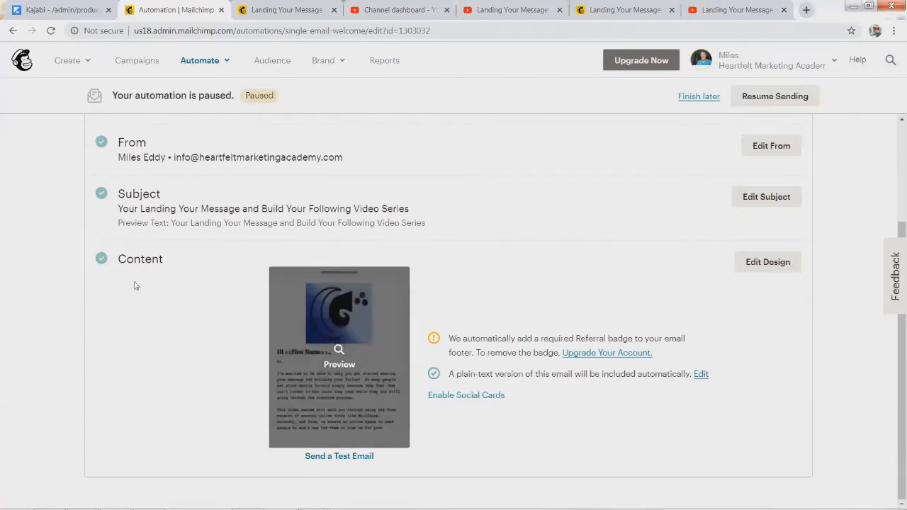
# Step: Preview the welcome email on desktop, checking the first-name greeting and body text
pyautogui.click(330, 325)
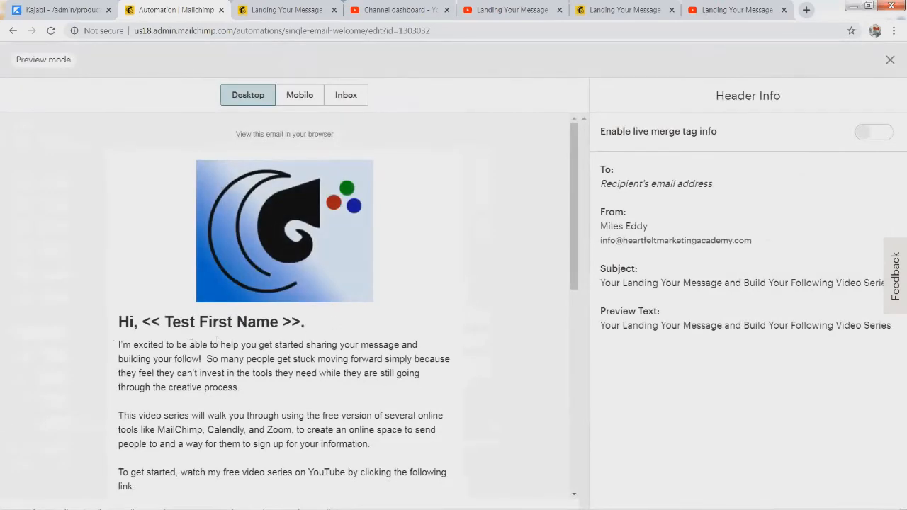
pyautogui.moveTo(164, 322); pyautogui.dragTo(294, 328)
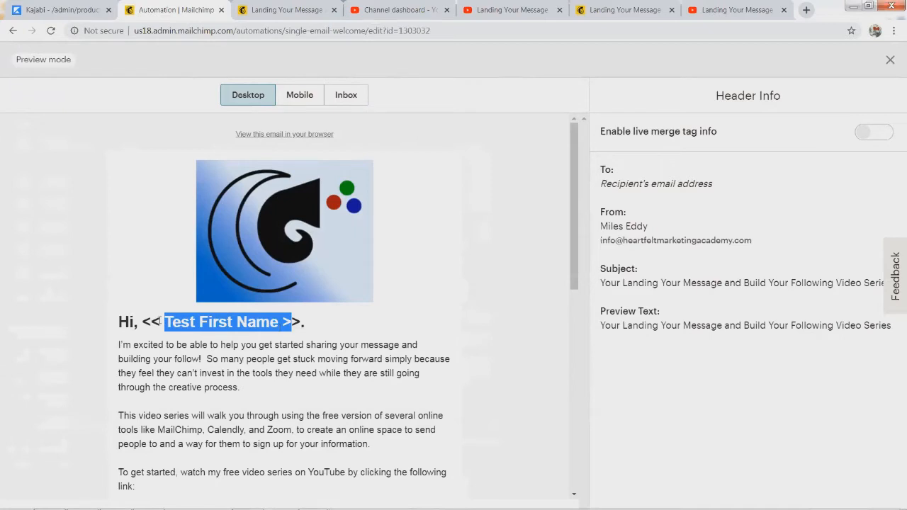
pyautogui.moveTo(313, 324); pyautogui.dragTo(295, 323)
pyautogui.doubleClick(160, 368)
pyautogui.click(153, 357)
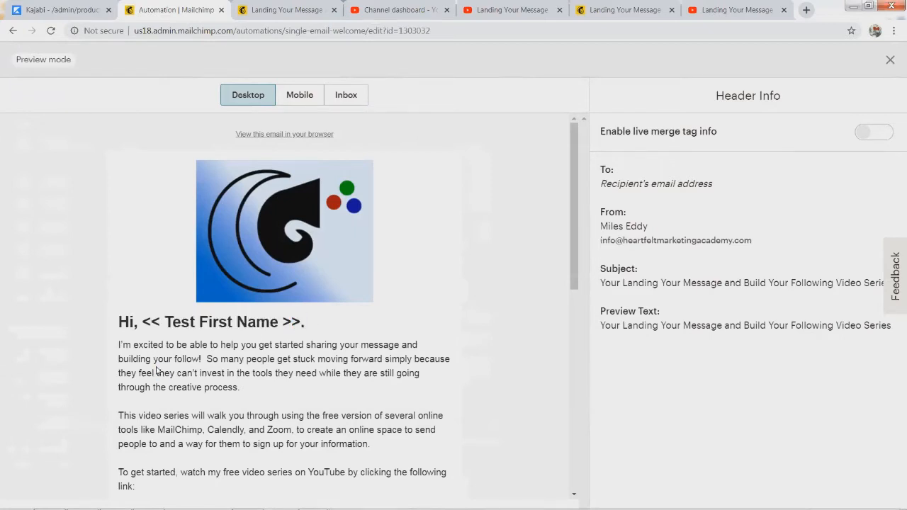
pyautogui.scroll(-4, 302, 442)
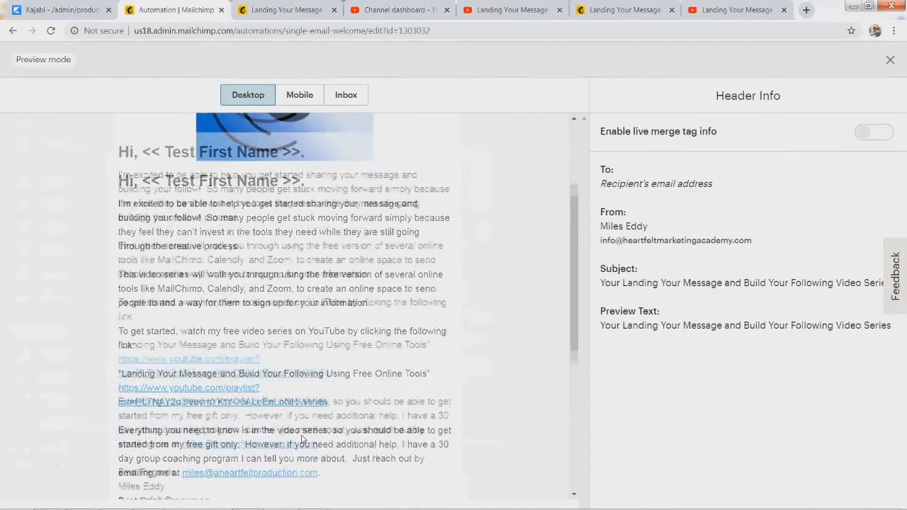
pyautogui.scroll(2, 239, 205)
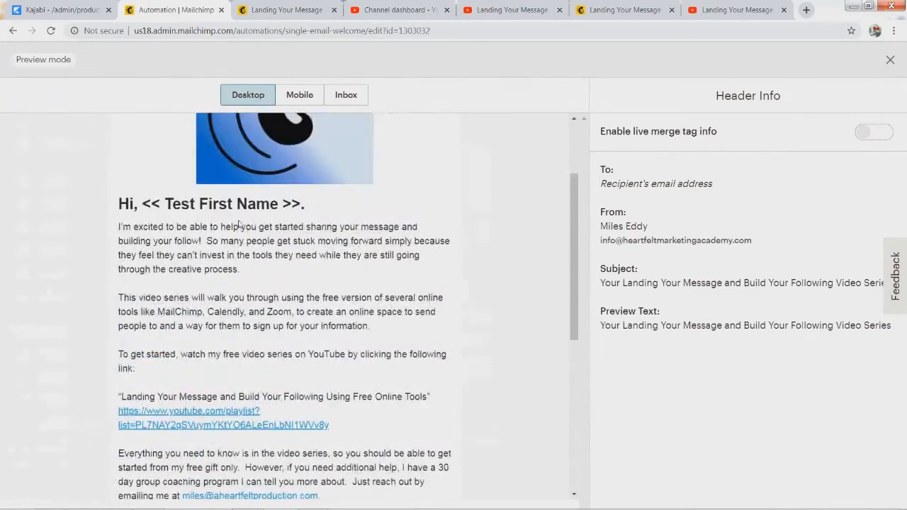
pyautogui.scroll(-4, 212, 197)
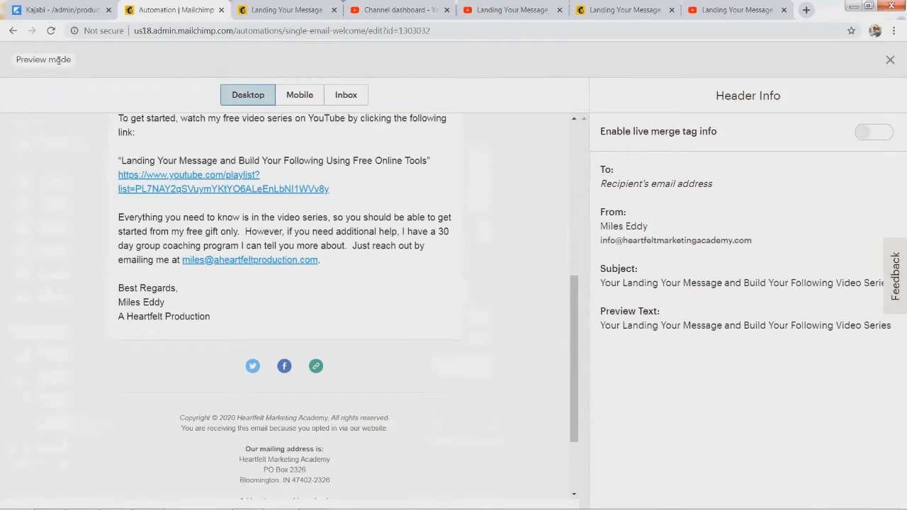
# Step: Close the preview and start the welcome automation, confirming with Start Now
pyautogui.click(890, 61)
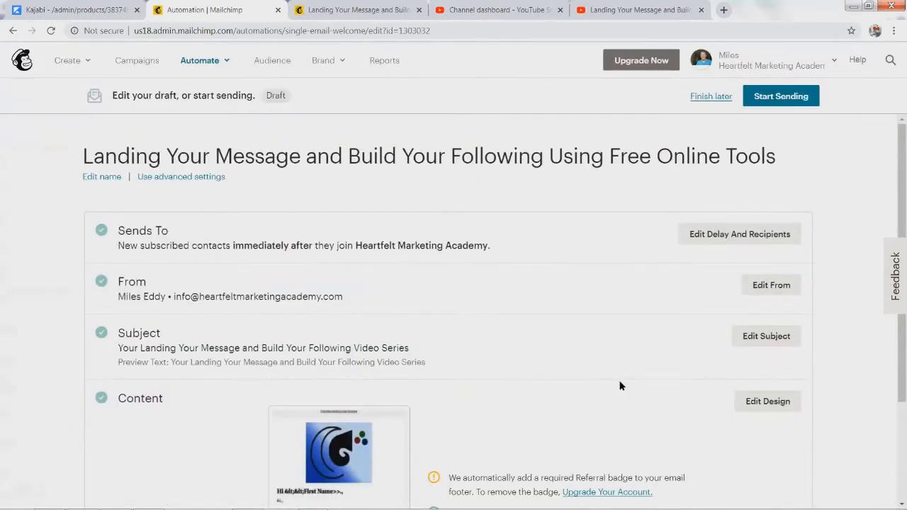
pyautogui.scroll(-2, 622, 383)
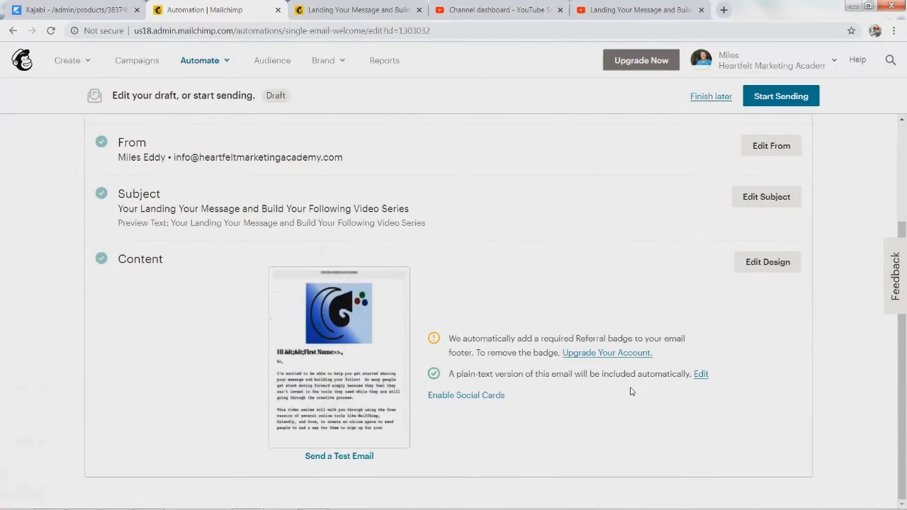
pyautogui.scroll(2, 631, 391)
pyautogui.click(776, 99)
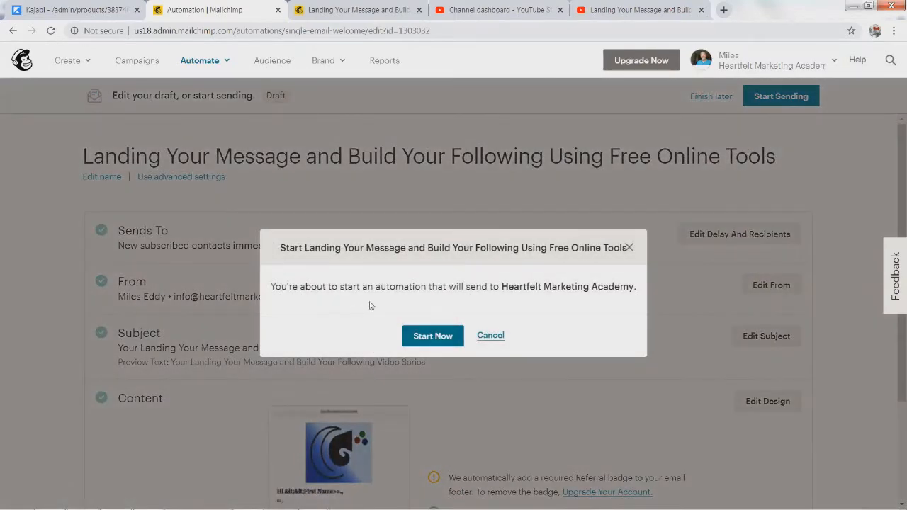
pyautogui.click(447, 336)
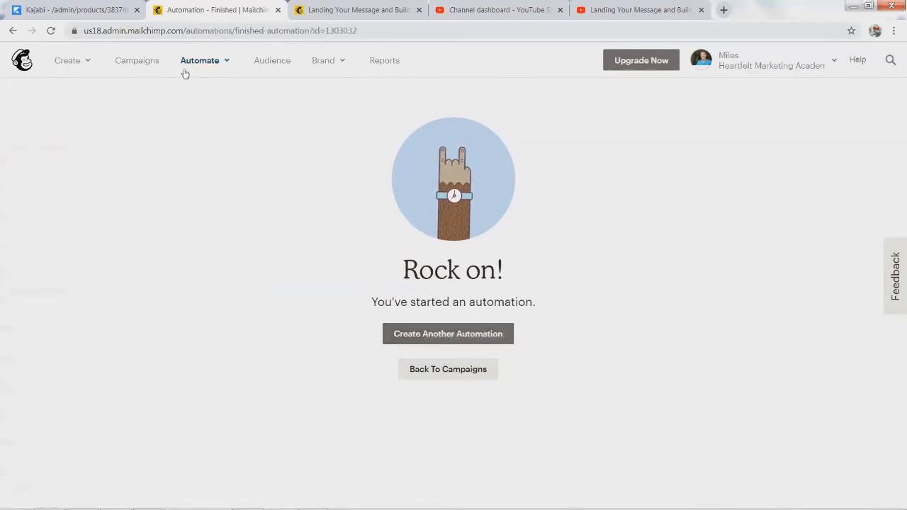
# Step: Open the published landing page's report under Campaigns > Landing Pages, then a new browser tab
pyautogui.click(138, 61)
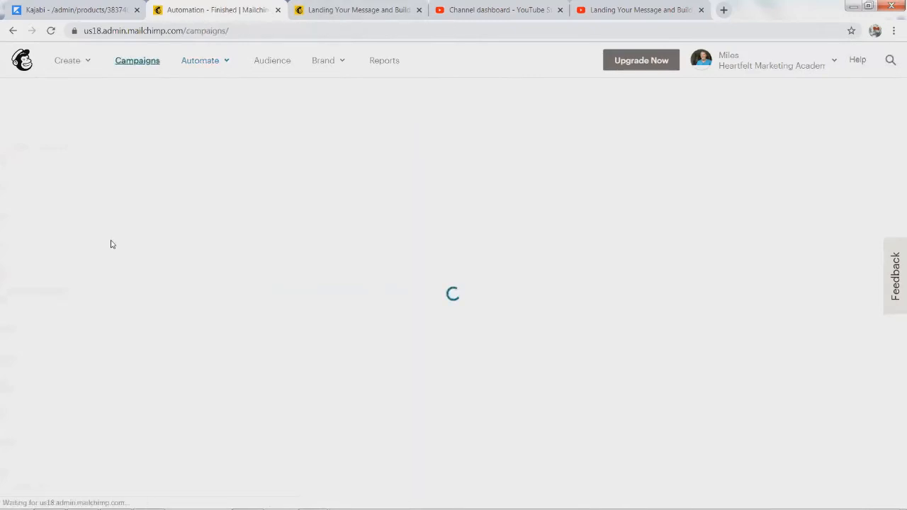
pyautogui.scroll(-3, 76, 418)
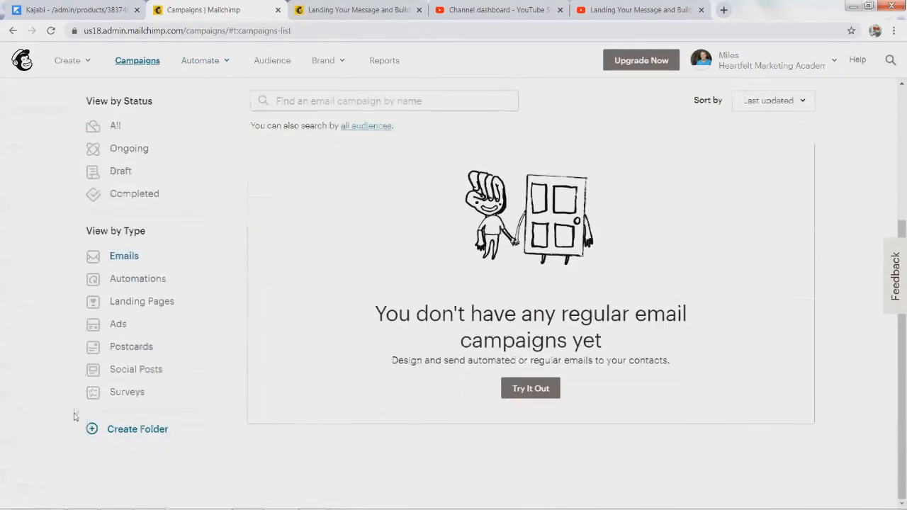
pyautogui.click(153, 303)
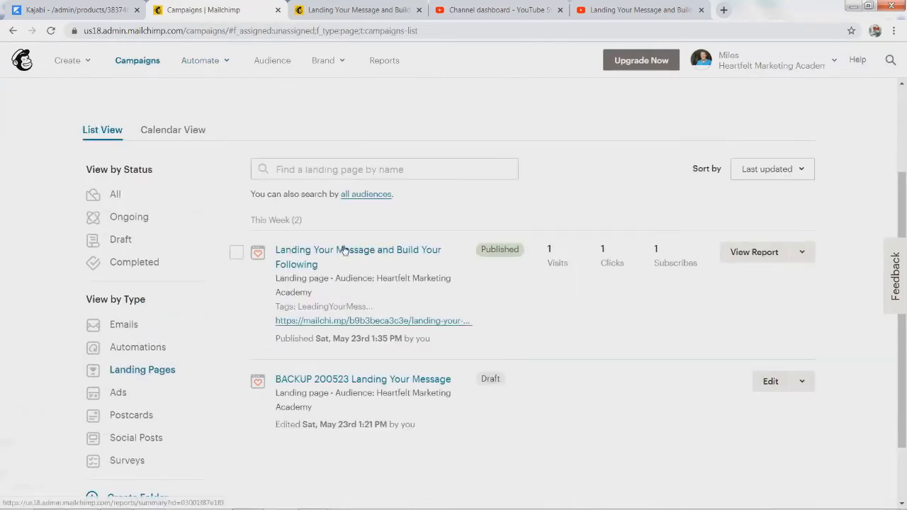
pyautogui.click(298, 254)
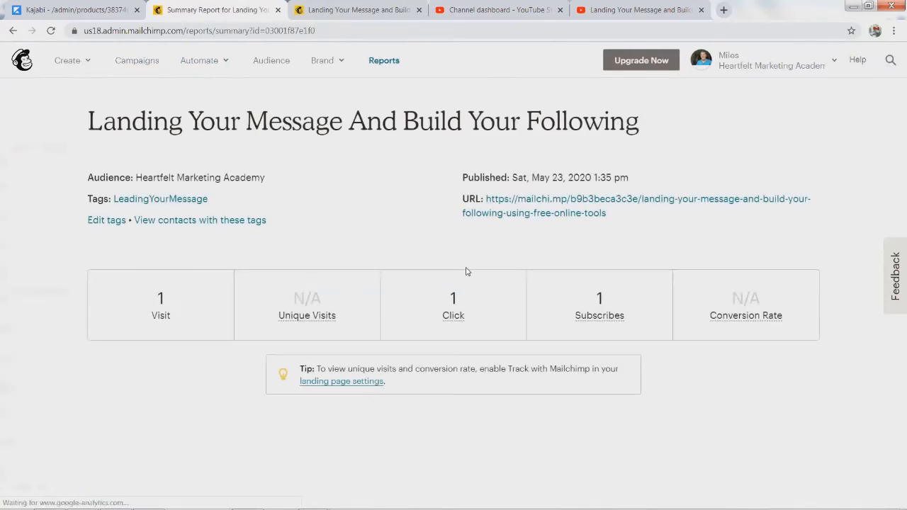
pyautogui.moveTo(613, 219); pyautogui.dragTo(493, 200)
pyautogui.hotkey('ctrl', 'c')
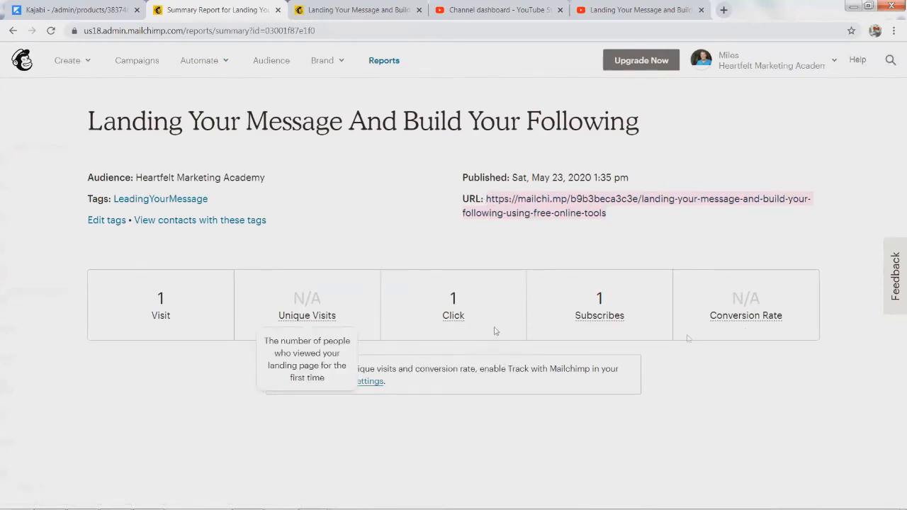
pyautogui.click(541, 219)
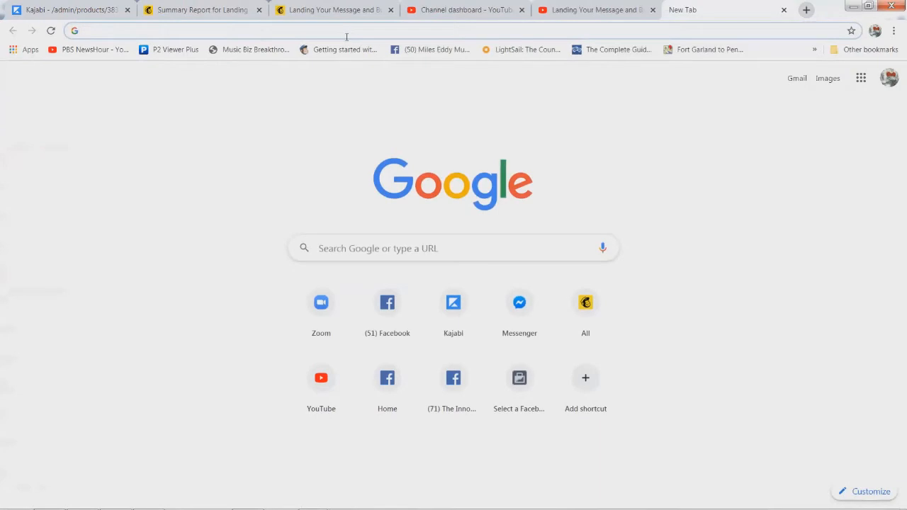
# Step: Load the published Mailchimp landing page from its pasted URL and look over the form
pyautogui.hotkey('ctrl', 'v')
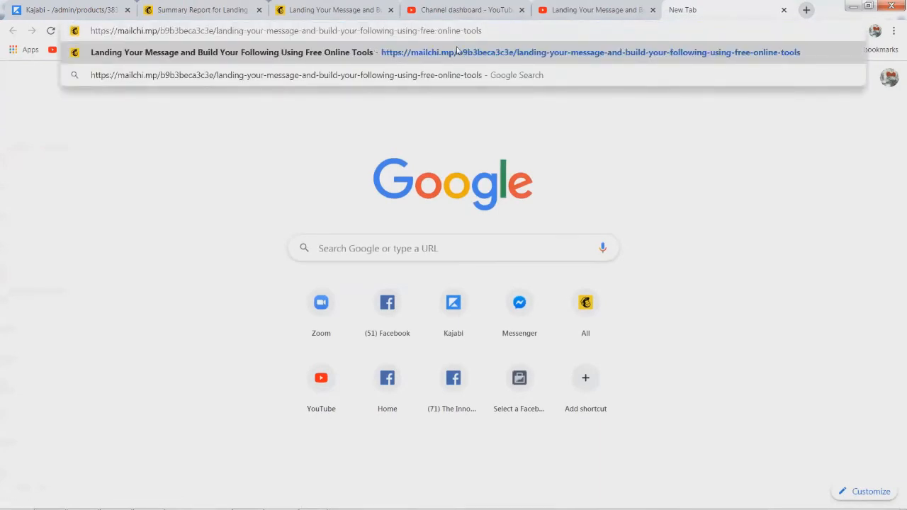
pyautogui.click(457, 51)
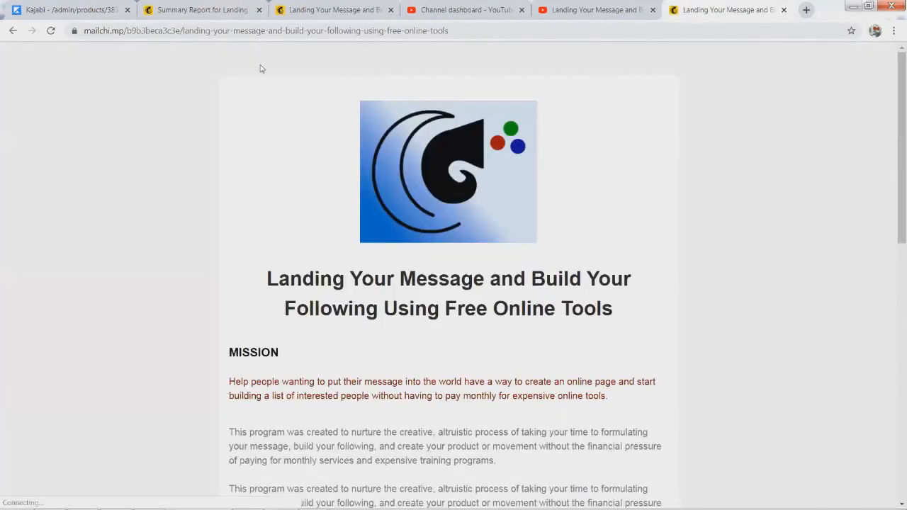
pyautogui.scroll(-6, 375, 334)
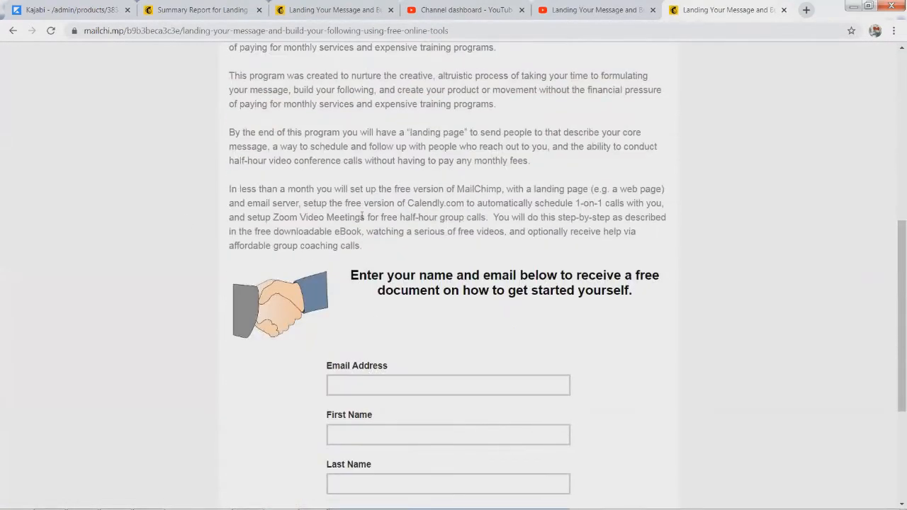
pyautogui.scroll(3, 375, 283)
pyautogui.scroll(-6, 399, 298)
# Step: Subscribe a test contact with an email address, first name and last name, then check the success message
pyautogui.click(368, 172)
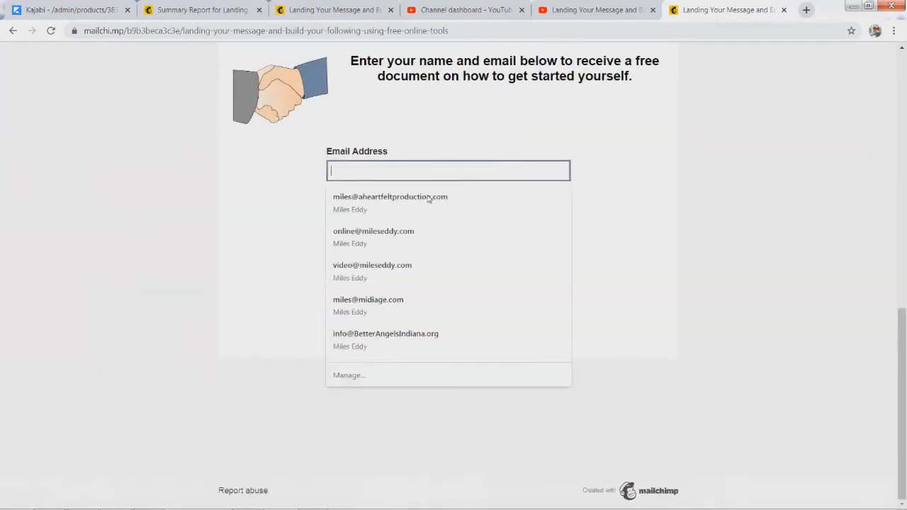
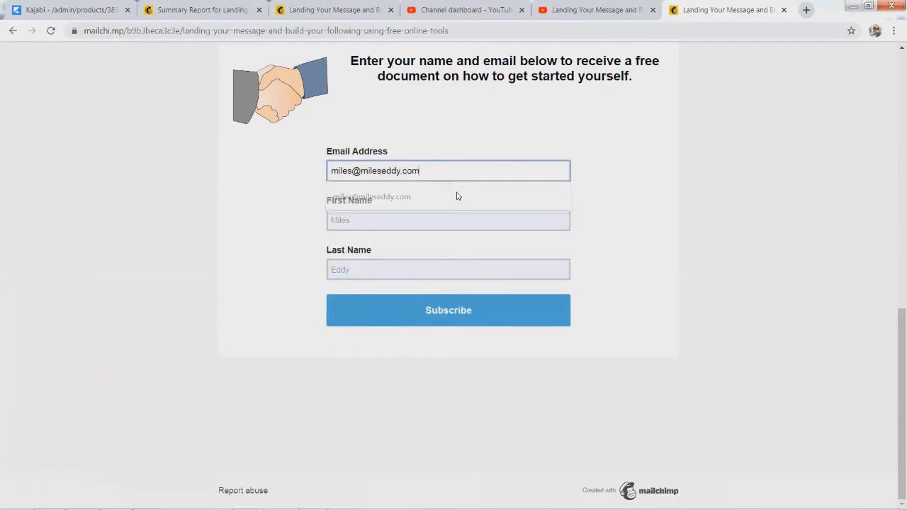
pyautogui.click(407, 215)
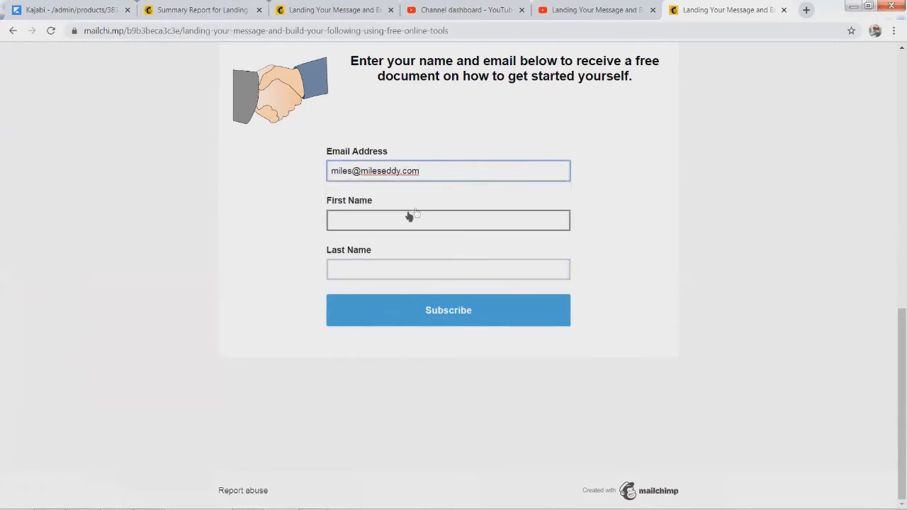
pyautogui.press('Tab')
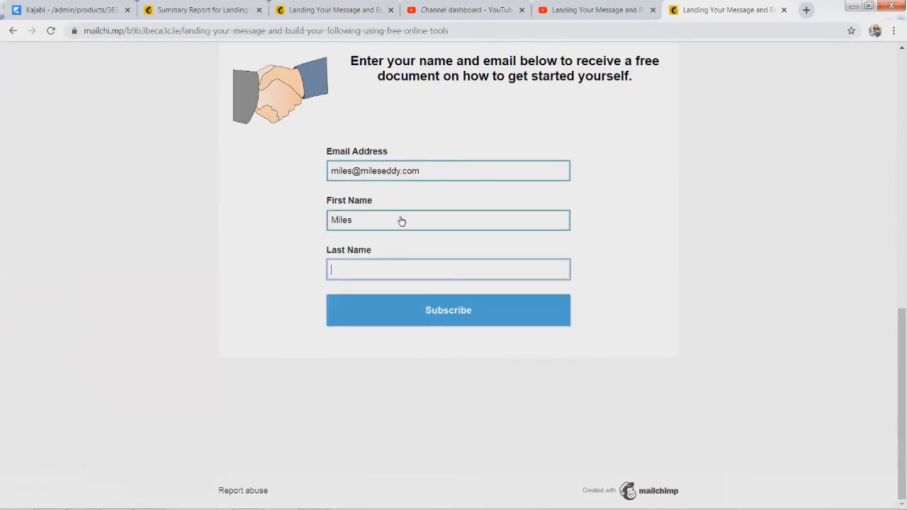
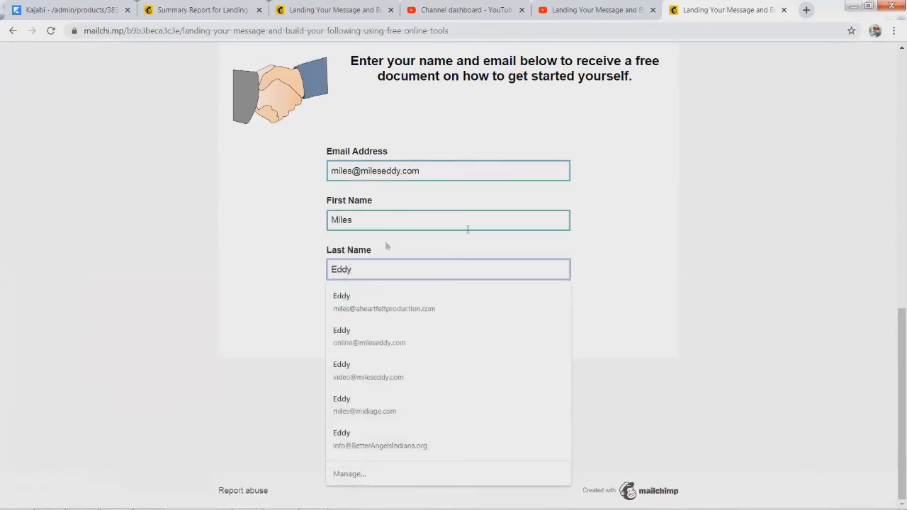
pyautogui.click(518, 306)
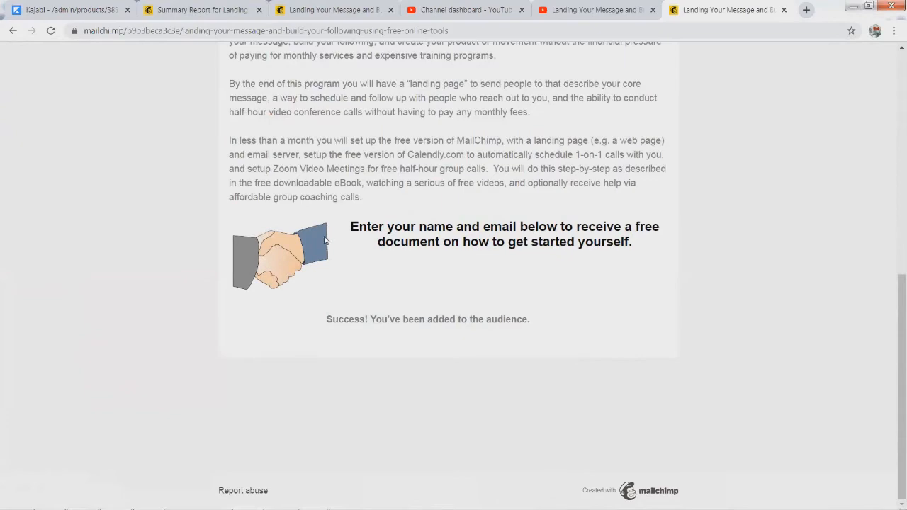
pyautogui.moveTo(314, 319); pyautogui.dragTo(559, 327)
# Step: Filter the campaigns list to Automations to see the welcome automation's Sending status and stats
pyautogui.scroll(7, 523, 201)
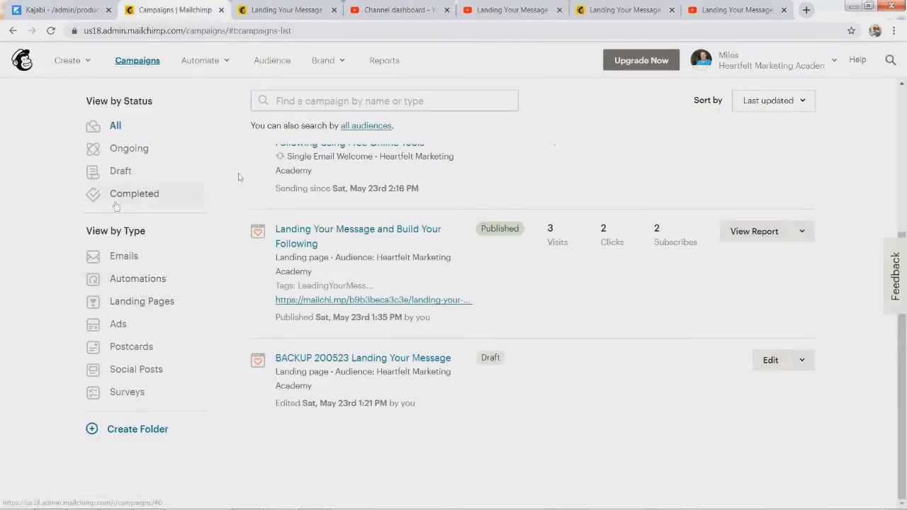
pyautogui.click(115, 257)
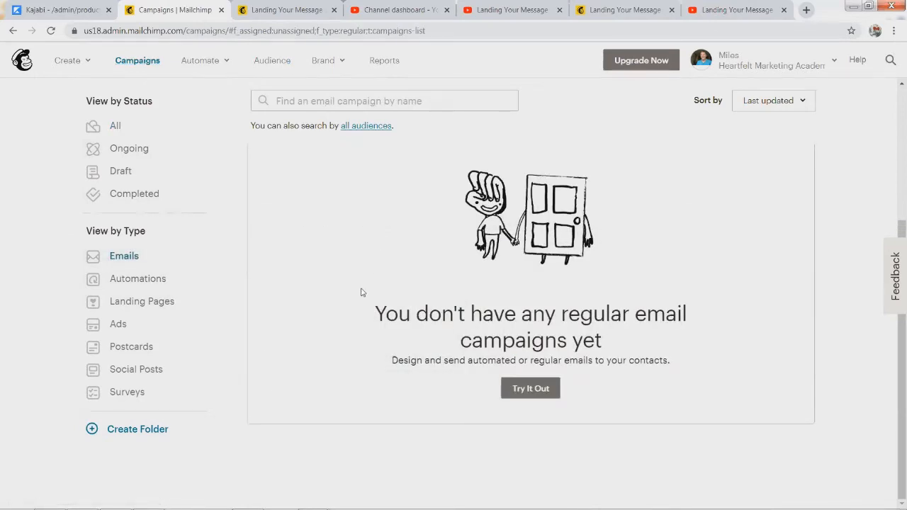
pyautogui.click(141, 284)
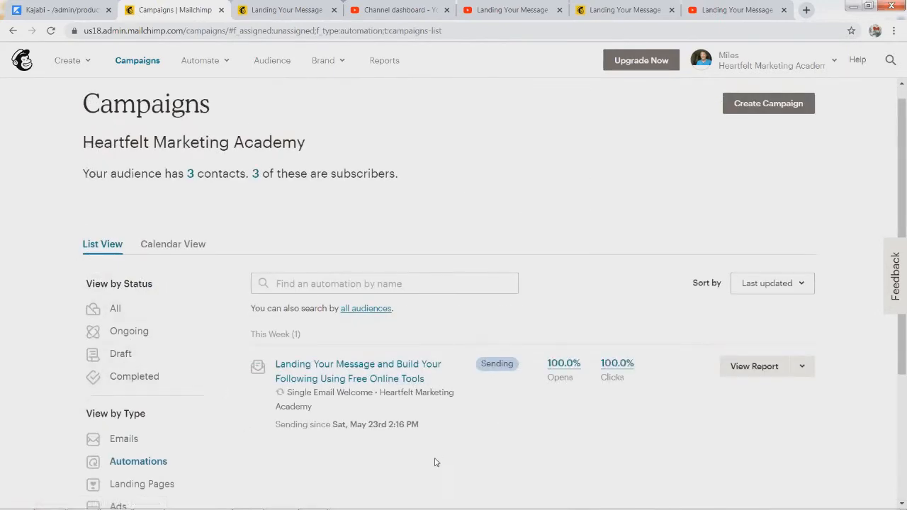
pyautogui.scroll(-2, 433, 462)
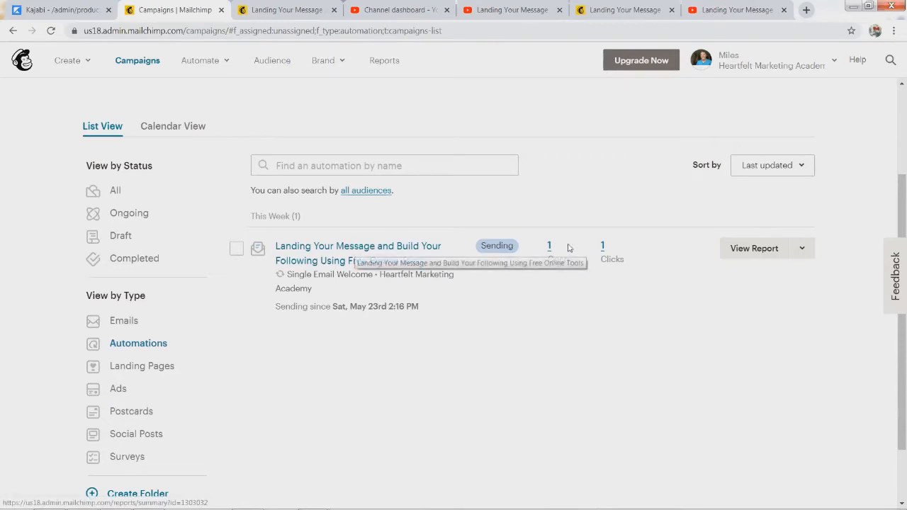
# Step: Open the Landing Your Message welcome automation for editing and review its live status
pyautogui.click(802, 248)
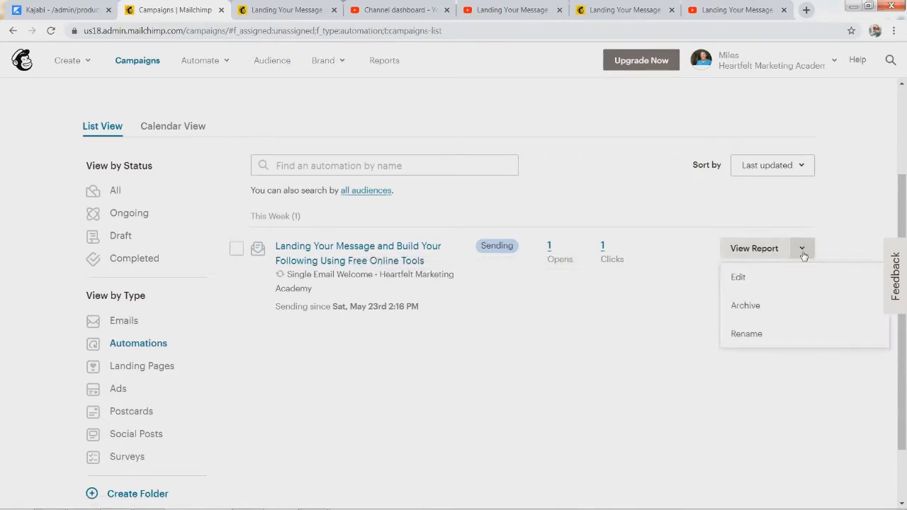
pyautogui.click(739, 279)
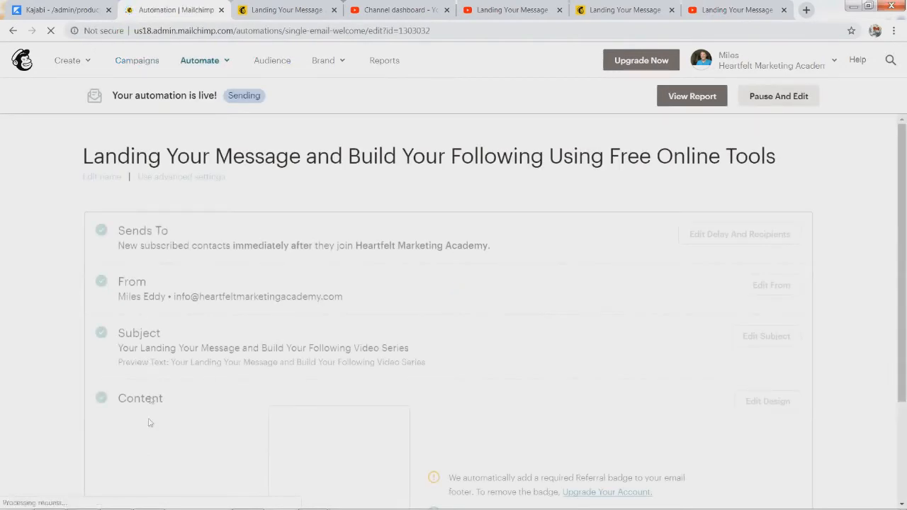
pyautogui.scroll(-2, 518, 368)
pyautogui.scroll(2, 426, 363)
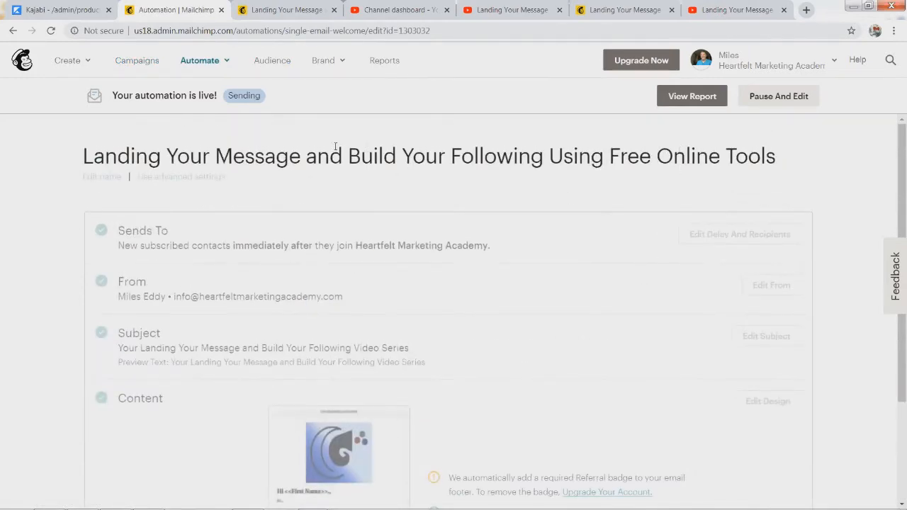
pyautogui.moveTo(111, 98); pyautogui.dragTo(214, 103)
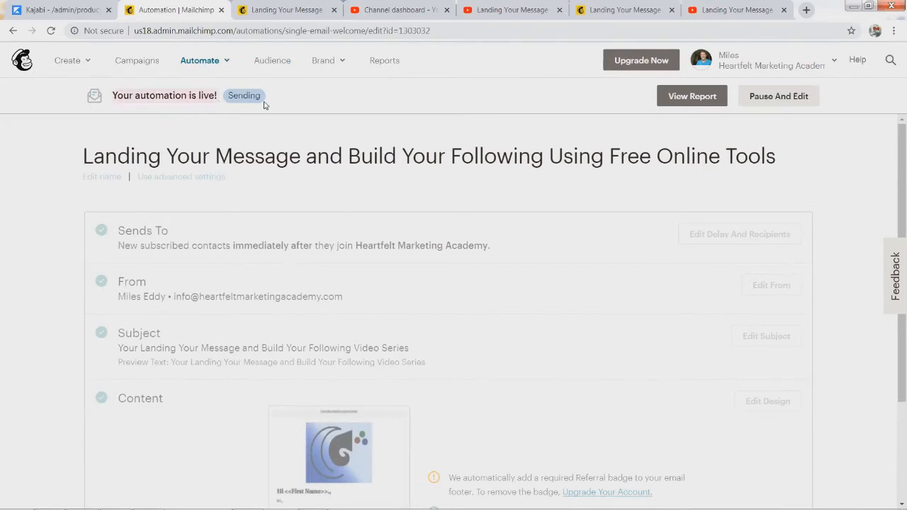
pyautogui.click(178, 213)
# Step: Pause the automation with Pause And Edit and open its email in the design editor
pyautogui.click(792, 104)
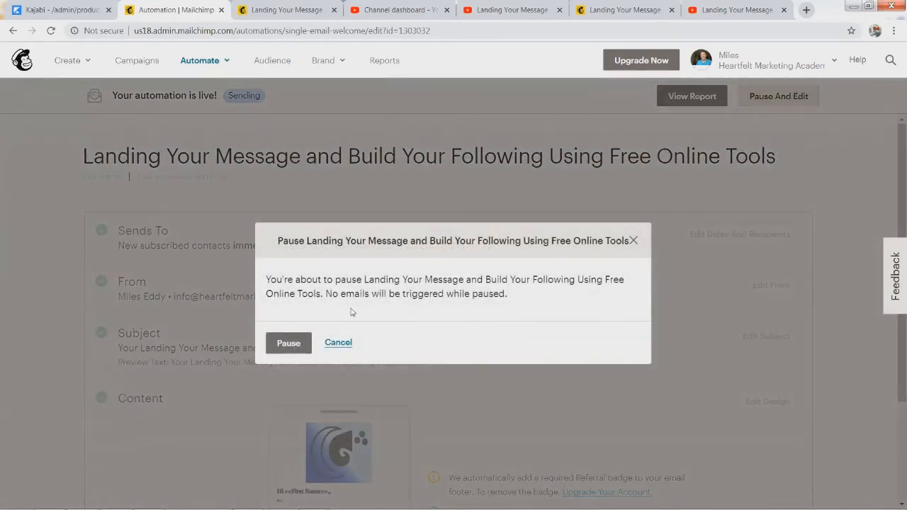
pyautogui.click(286, 346)
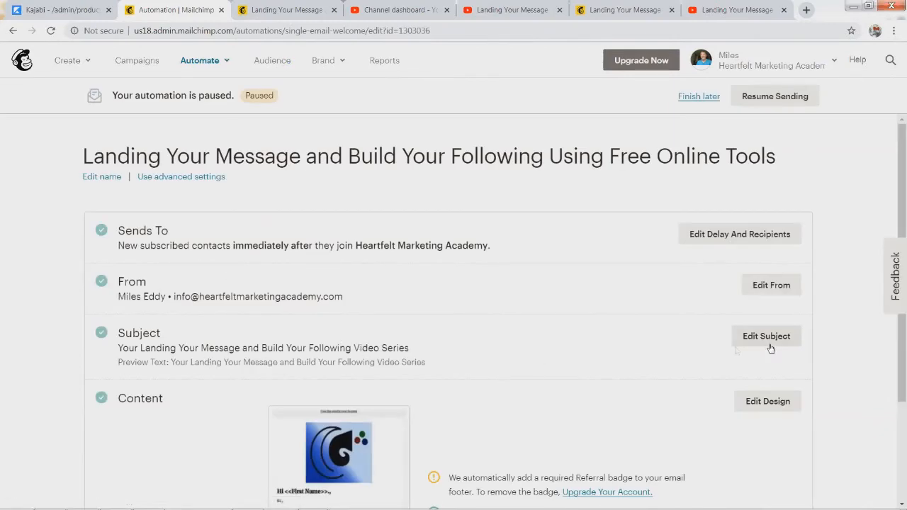
pyautogui.scroll(-2, 281, 387)
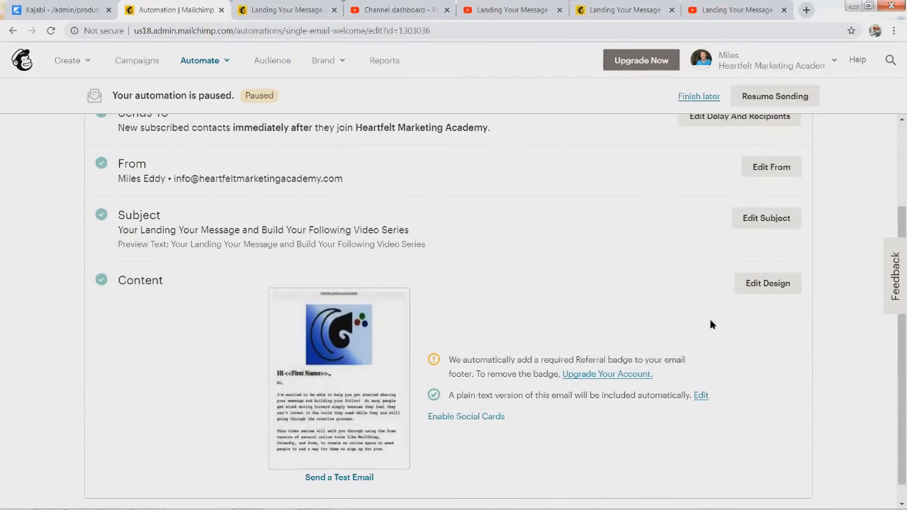
pyautogui.click(766, 284)
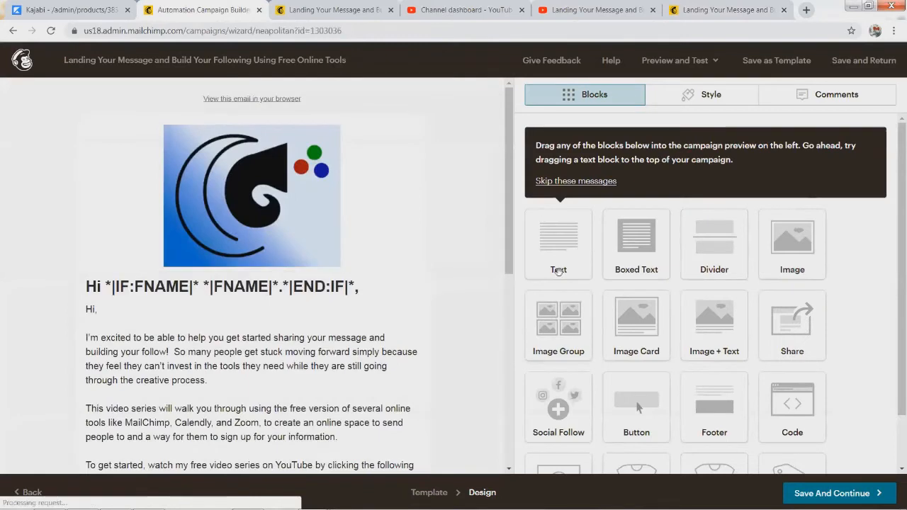
# Step: Open the first-name greeting text block, close it unchanged, and use Save And Continue on the email design
pyautogui.click(141, 314)
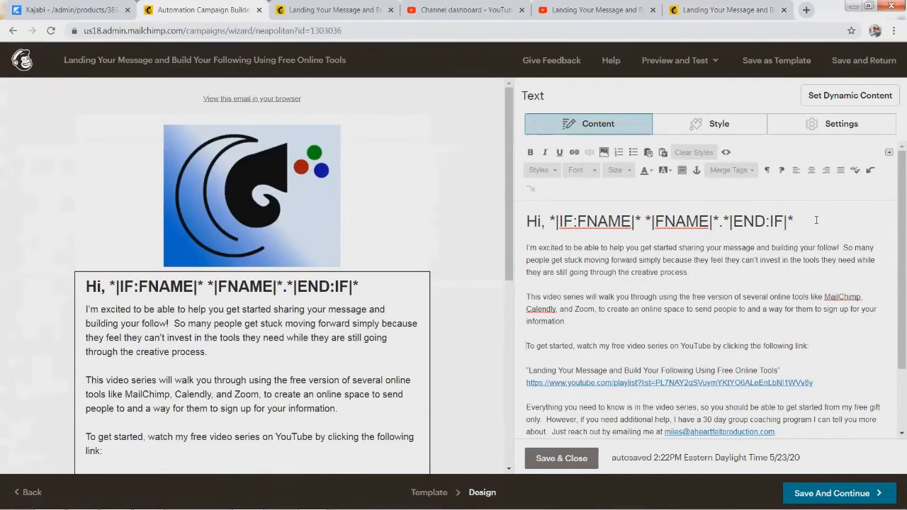
pyautogui.click(544, 459)
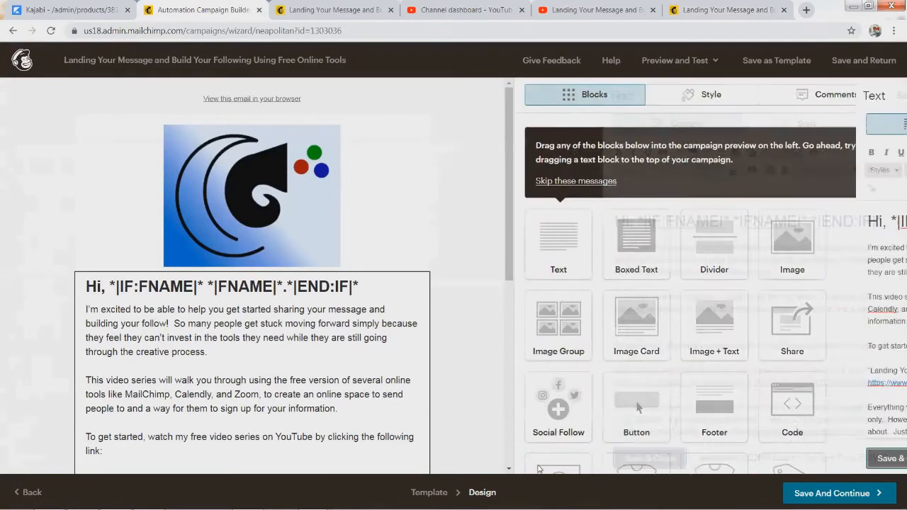
pyautogui.scroll(-4, 309, 331)
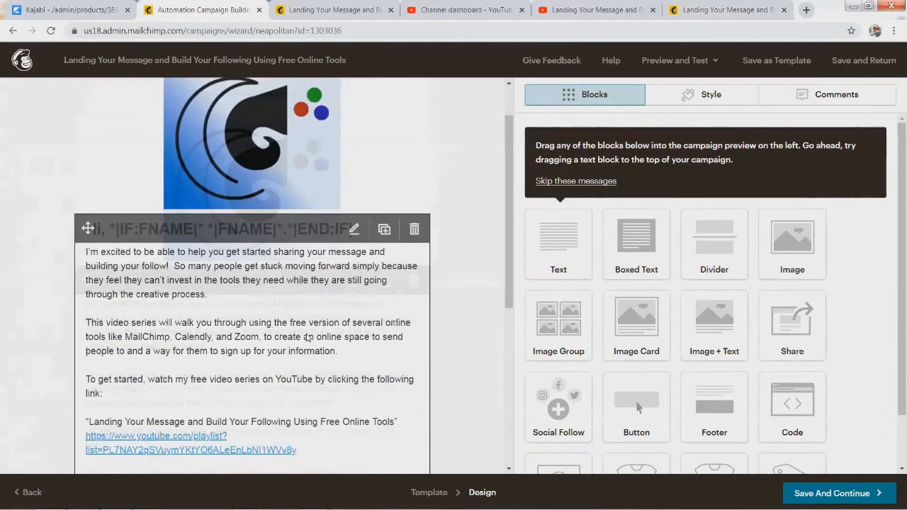
pyautogui.click(839, 491)
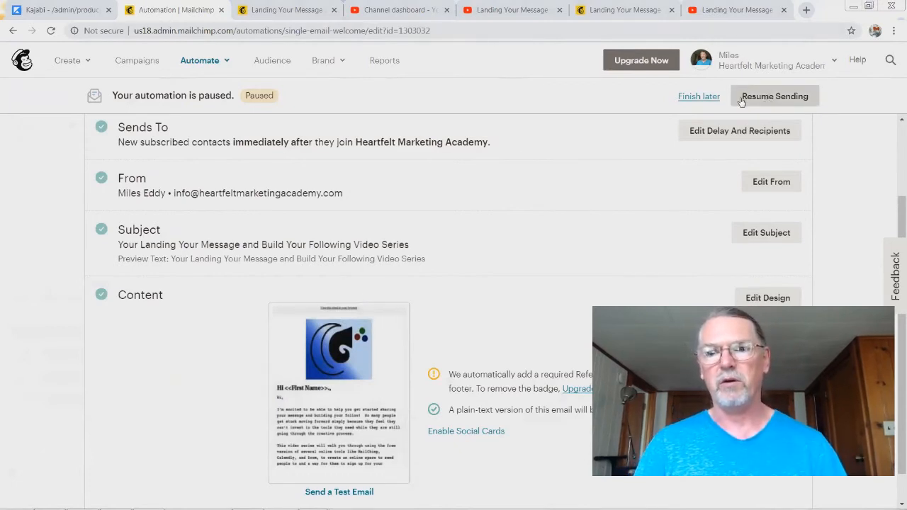
# Step: Resume the welcome automation with Start Sending to get the 'Rock on!' confirmation
pyautogui.click(777, 100)
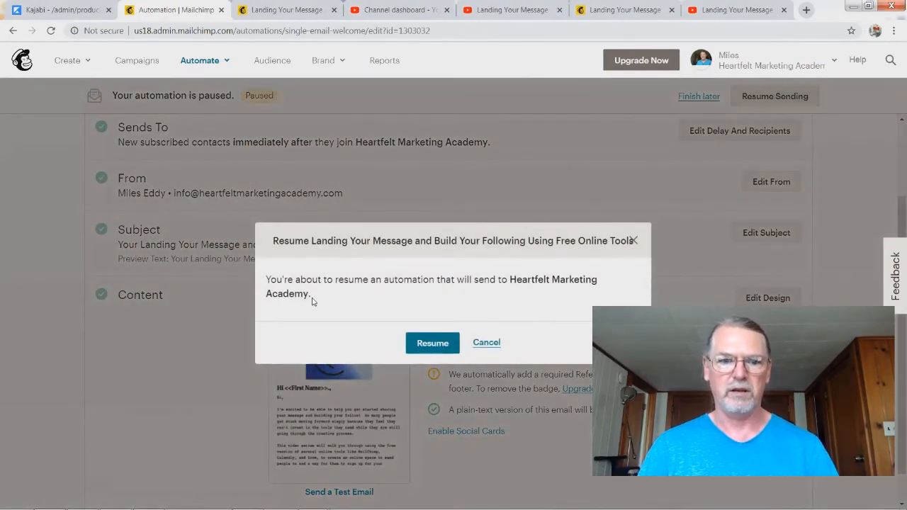
pyautogui.click(431, 344)
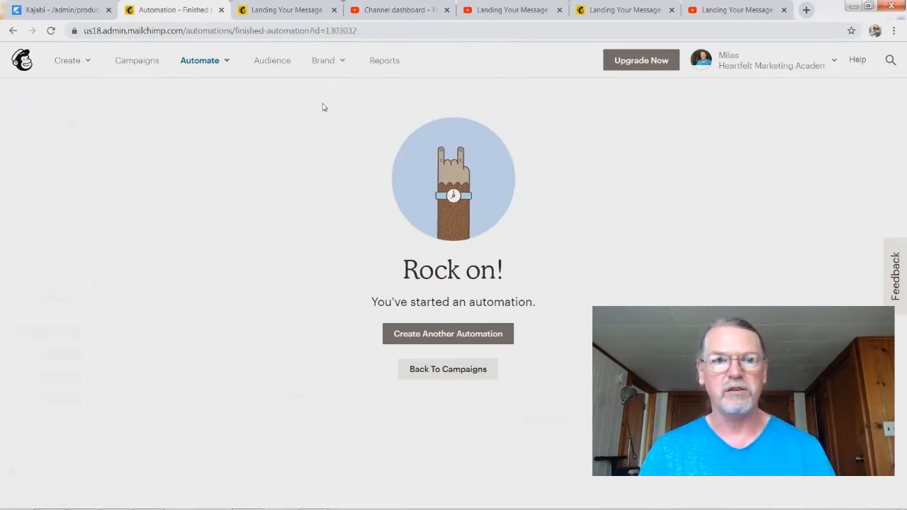
# Step: In Outlook, run Send/Receive All Folders and open the new Landing Your Message video series email
pyautogui.hotkey('alt', 'Tab')
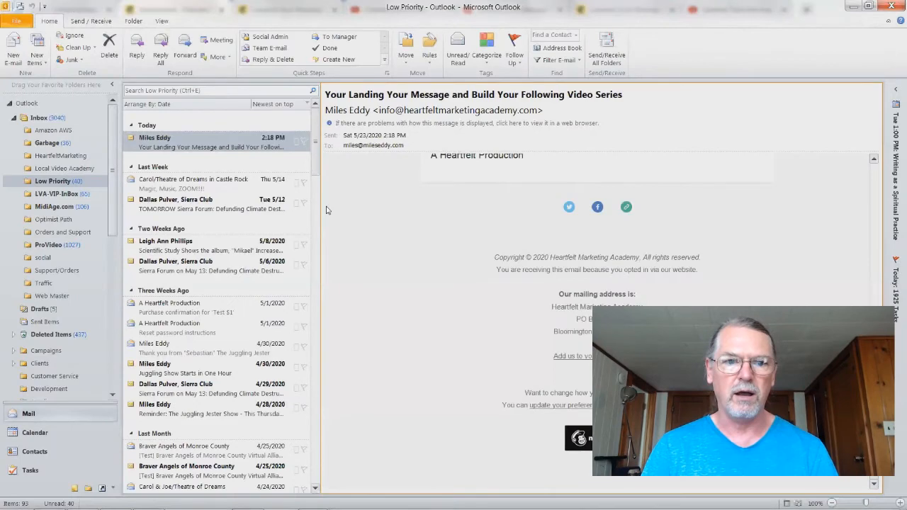
pyautogui.hotkey('alt', 'Tab')
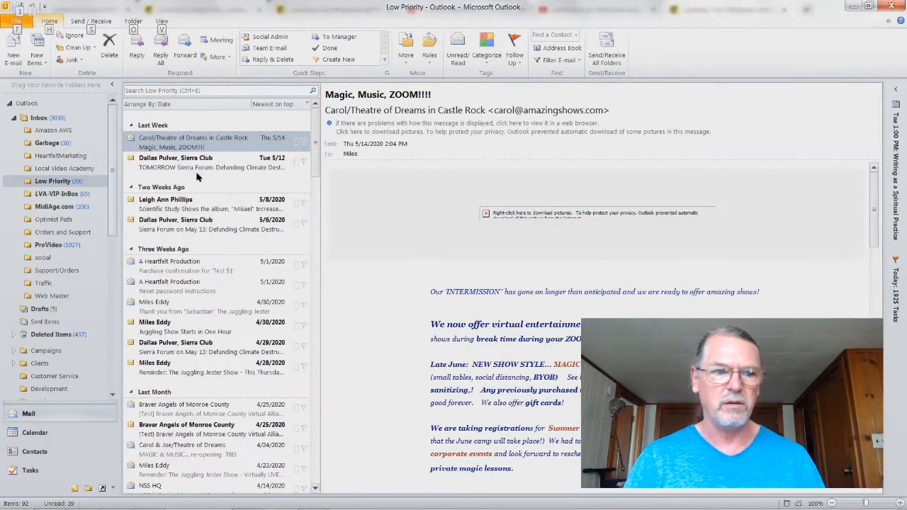
pyautogui.click(607, 54)
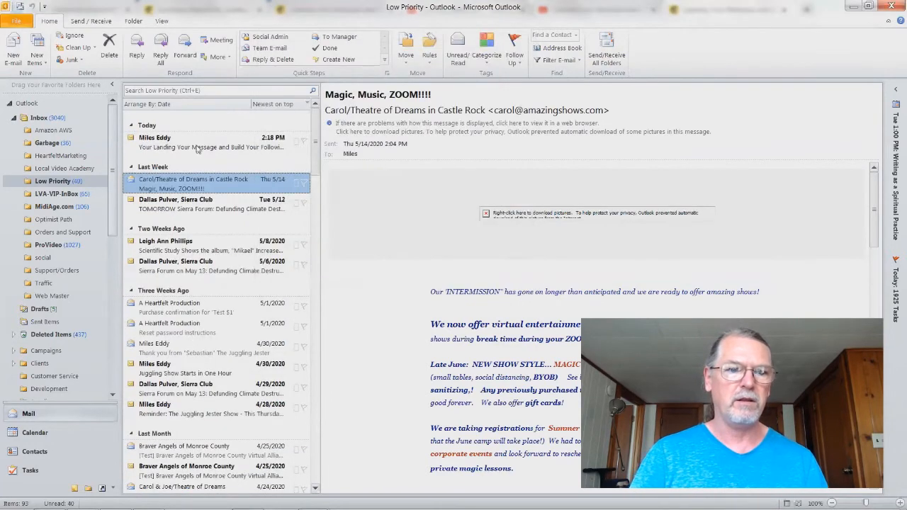
pyautogui.click(154, 142)
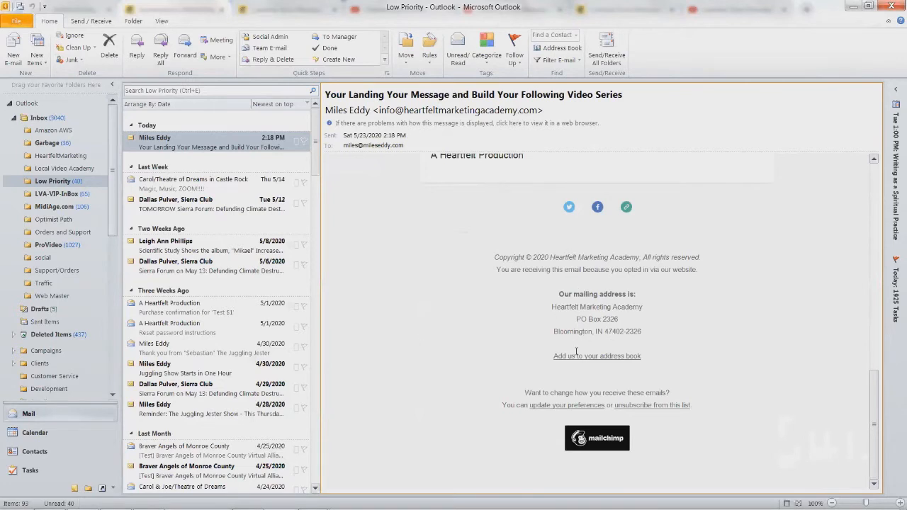
# Step: Look over the email footer's mailing address lines, then go back to Mailchimp in Chrome
pyautogui.moveTo(578, 320); pyautogui.dragTo(641, 333)
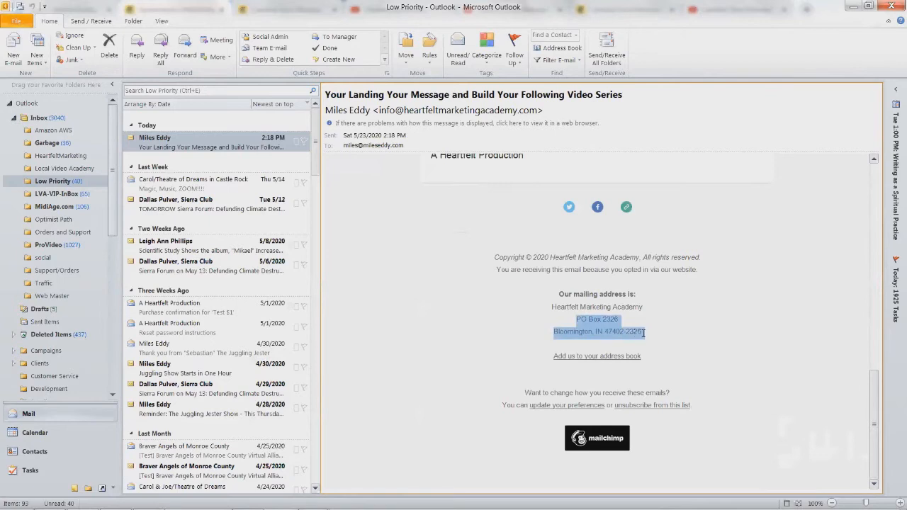
pyautogui.click(493, 304)
pyautogui.moveTo(562, 315); pyautogui.dragTo(657, 328)
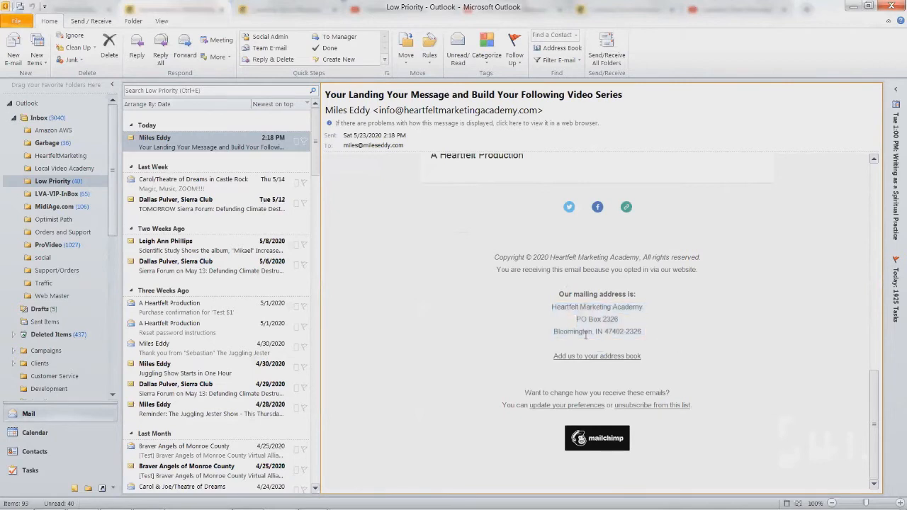
pyautogui.moveTo(568, 321); pyautogui.dragTo(650, 352)
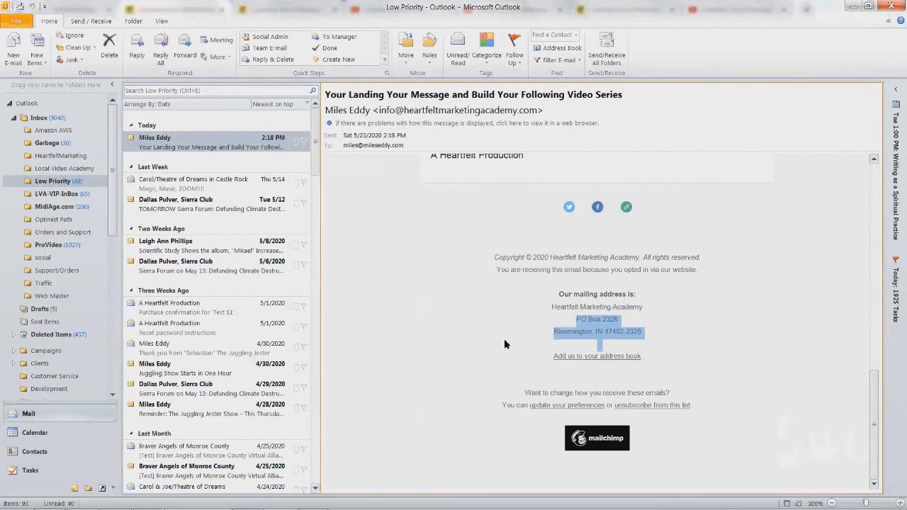
pyautogui.click(571, 379)
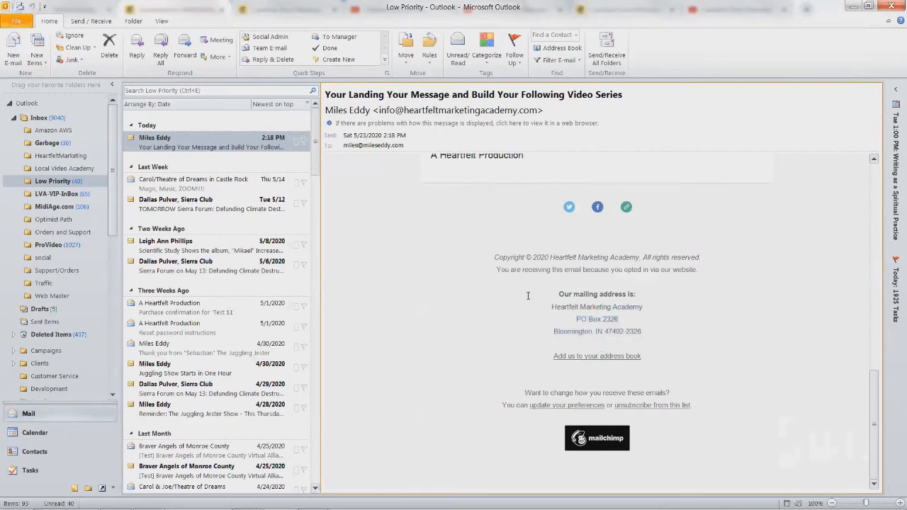
pyautogui.hotkey('alt', 'Tab')
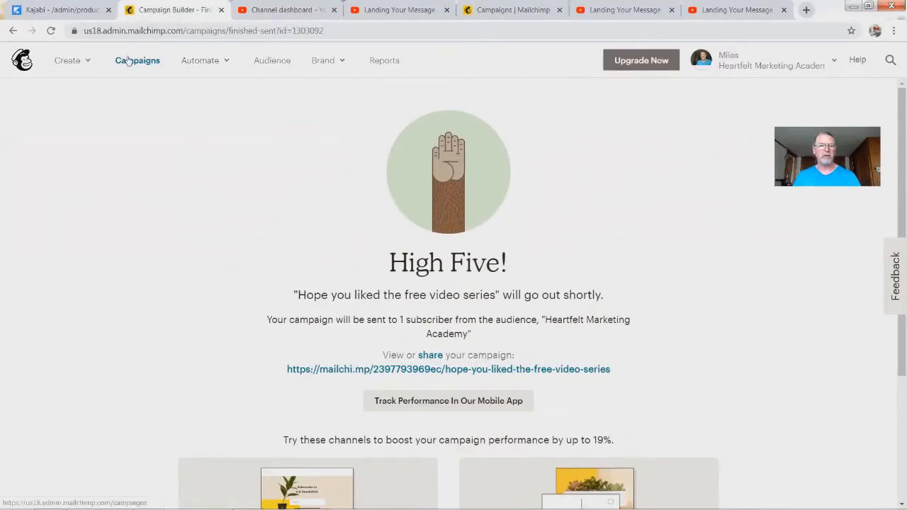
# Step: Go from Audience to View Contacts and open the first contact's profile
pyautogui.click(268, 63)
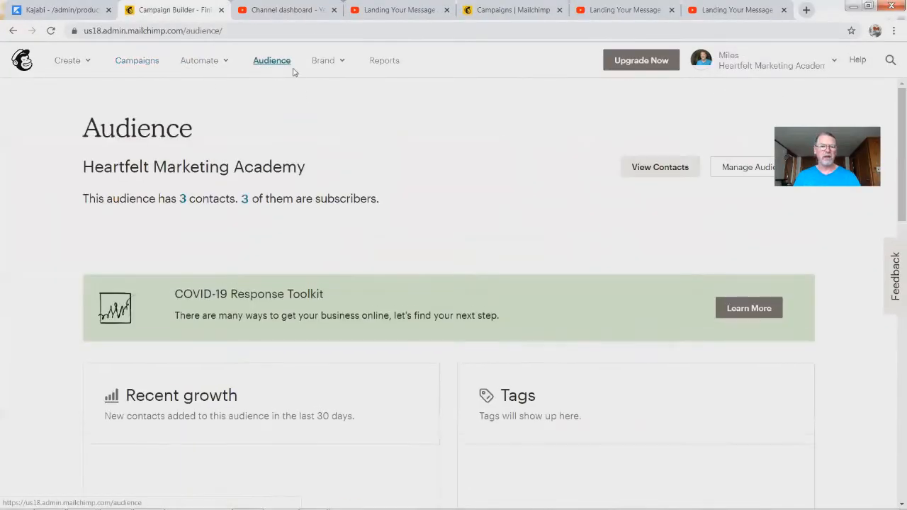
pyautogui.click(651, 171)
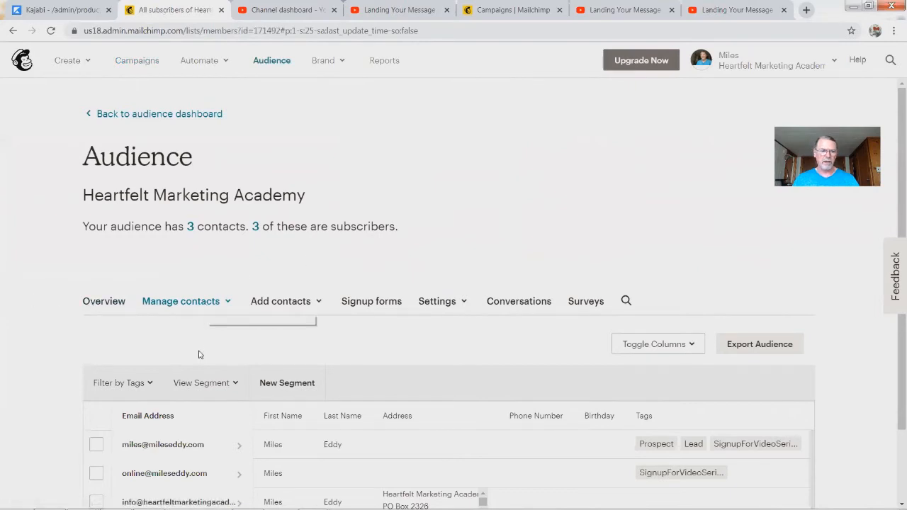
pyautogui.scroll(-2, 197, 237)
pyautogui.click(199, 213)
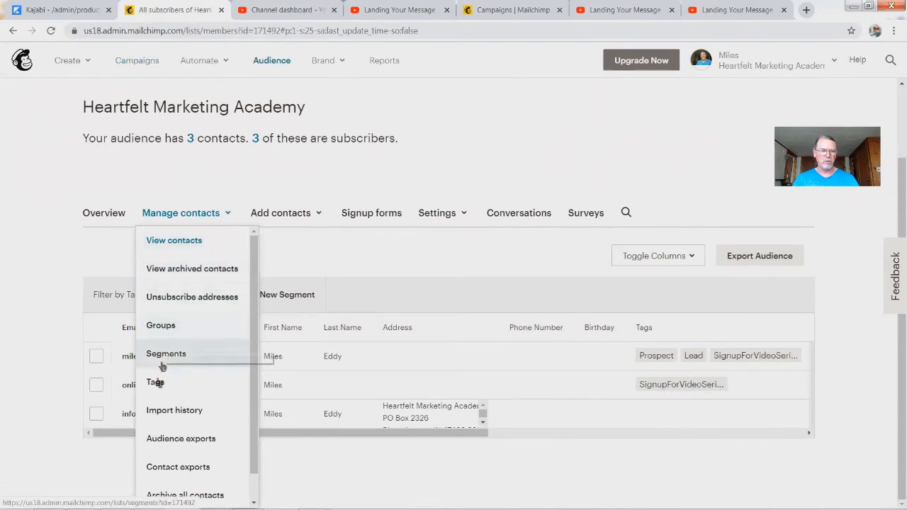
pyautogui.click(41, 172)
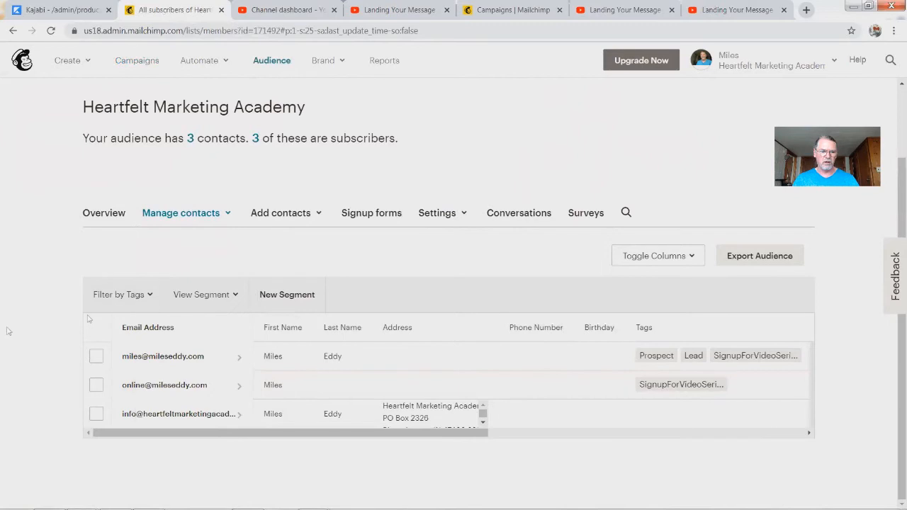
pyautogui.click(177, 358)
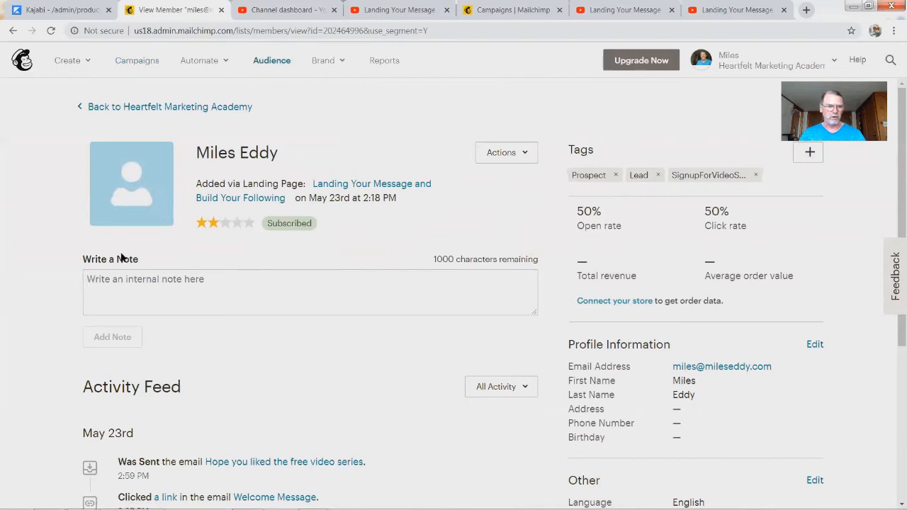
# Step: Add an internal note saying a separate email was sent to the contact today
pyautogui.click(119, 287)
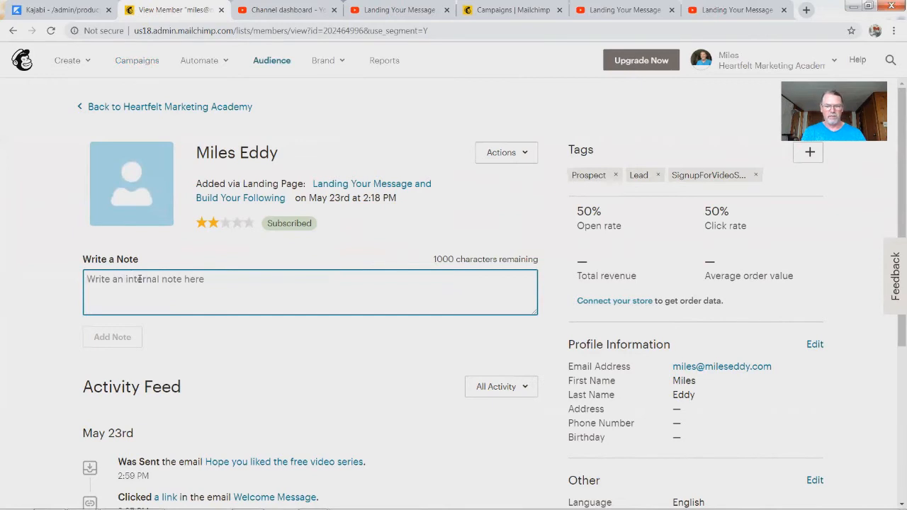
pyautogui.write('I se')
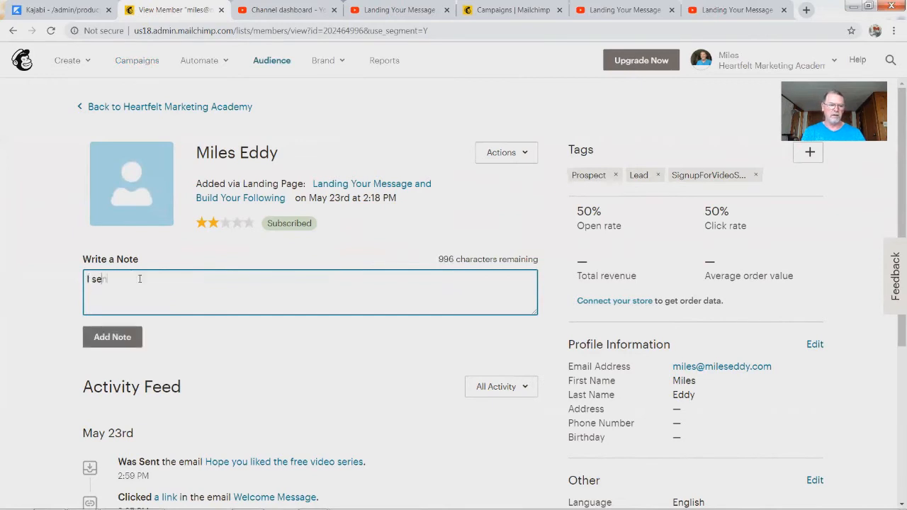
pyautogui.write('nt Miles a seperate email')
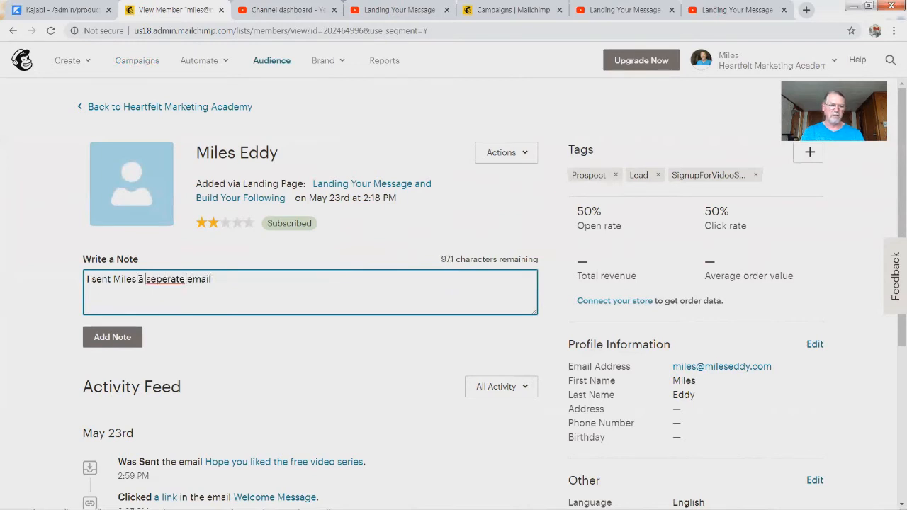
pyautogui.press('BackSpace')
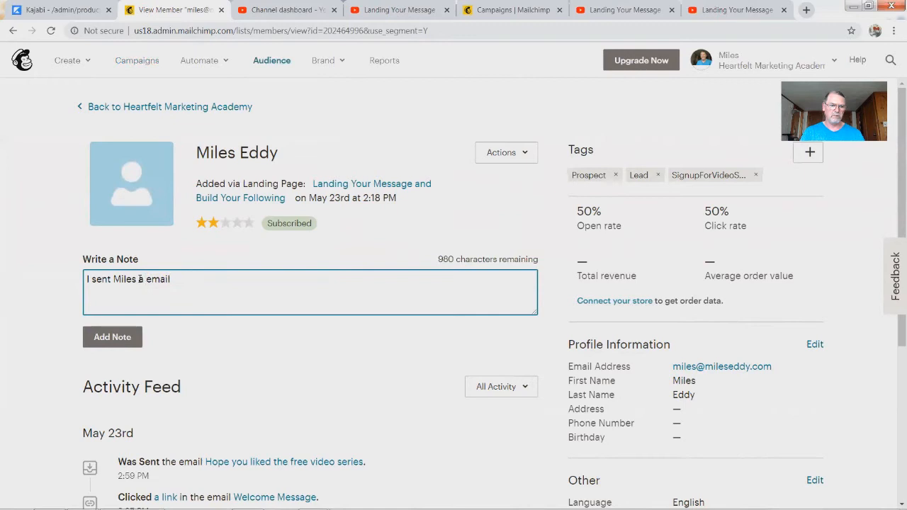
pyautogui.write('n')
pyautogui.write('today')
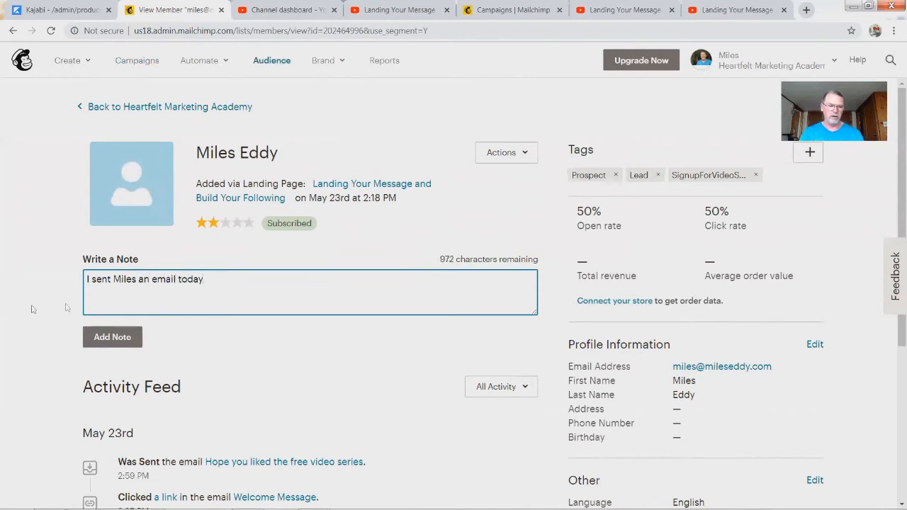
pyautogui.click(92, 339)
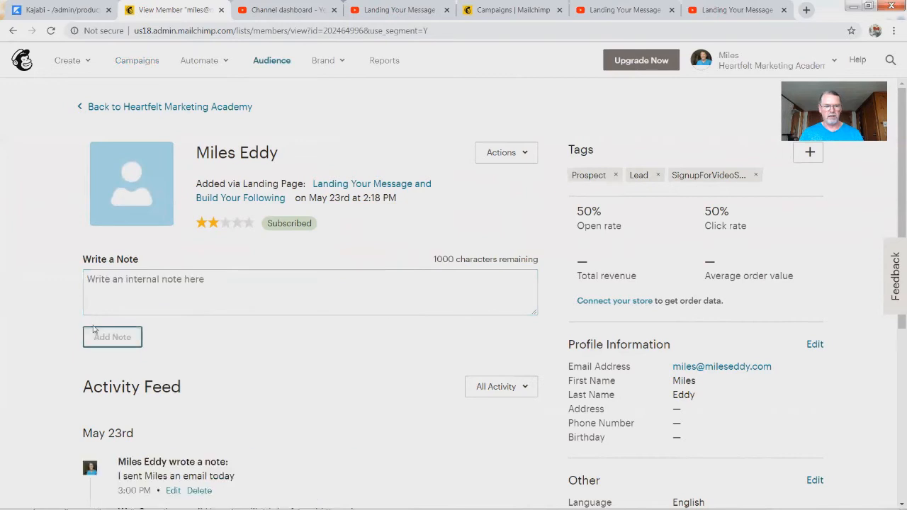
# Step: Scroll through the Activity Feed, including the 'Hope you liked the free video series' entry
pyautogui.click(435, 299)
pyautogui.moveTo(532, 312); pyautogui.dragTo(397, 354)
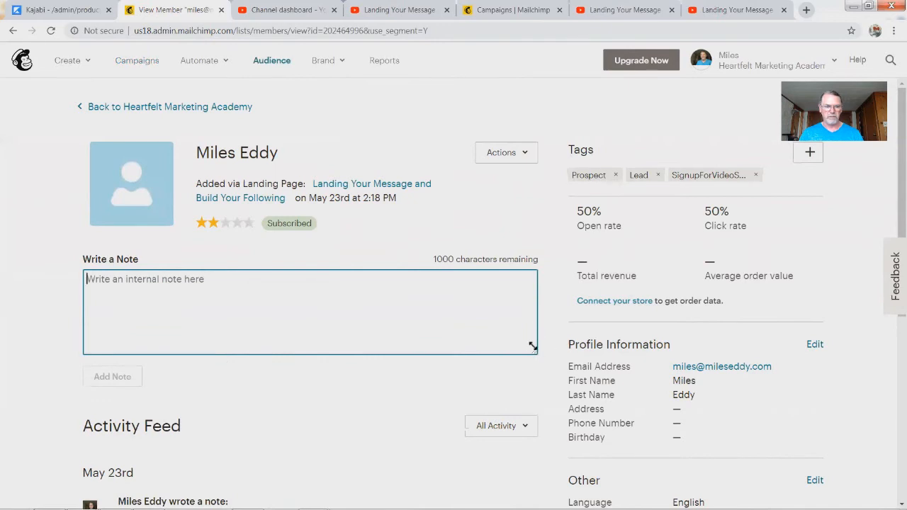
pyautogui.moveTo(534, 349); pyautogui.dragTo(510, 323)
pyautogui.scroll(-3, 358, 393)
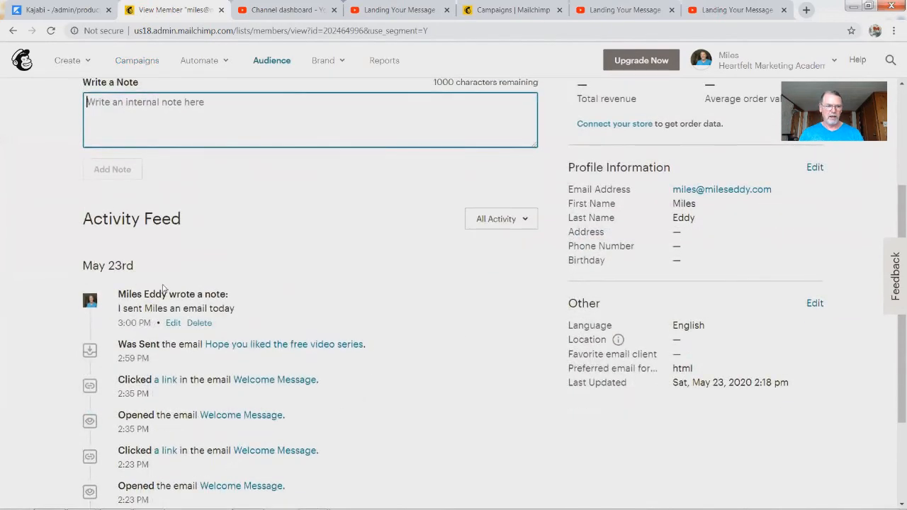
pyautogui.moveTo(113, 342); pyautogui.dragTo(422, 352)
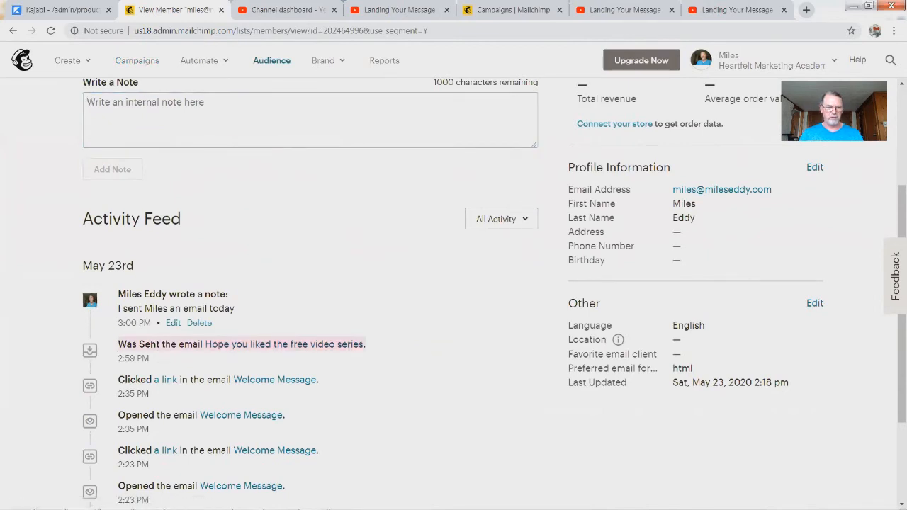
pyautogui.scroll(-2, 178, 445)
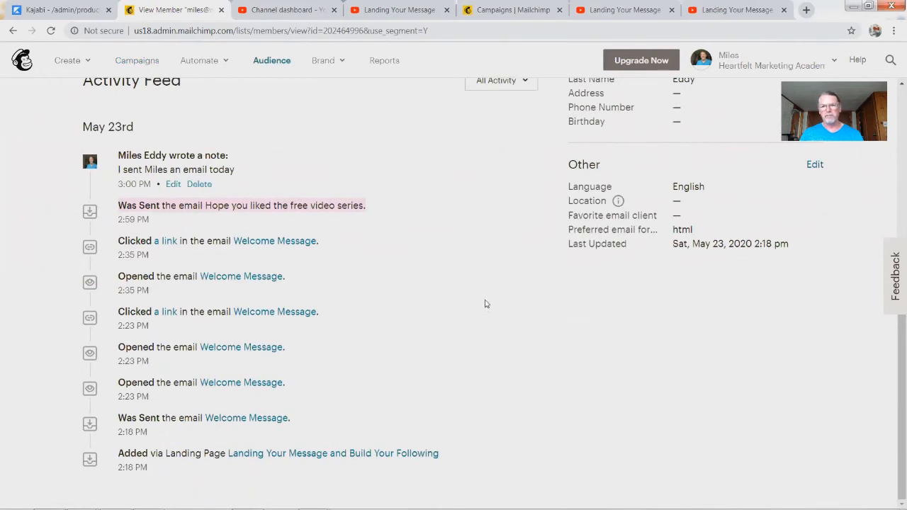
pyautogui.scroll(5, 488, 303)
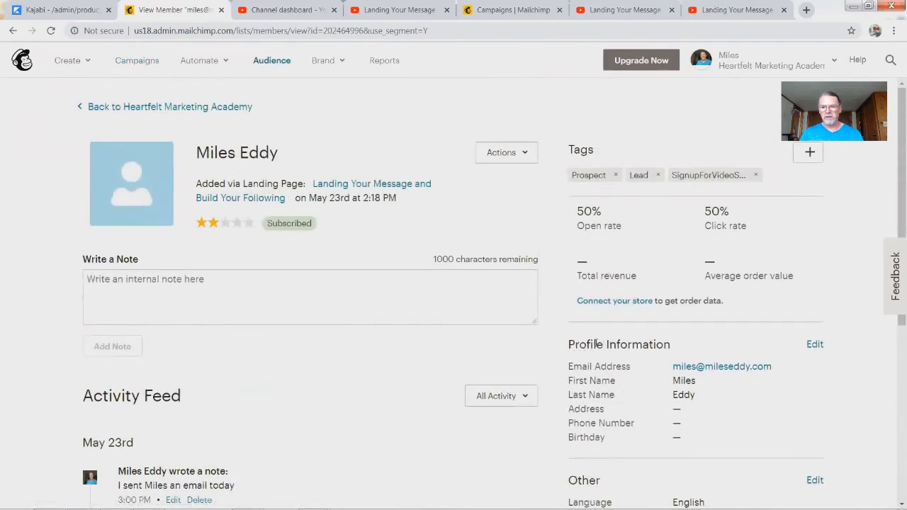
# Step: Review the Edit Profile fields (address, phone, birthday) and cancel without saving
pyautogui.click(814, 345)
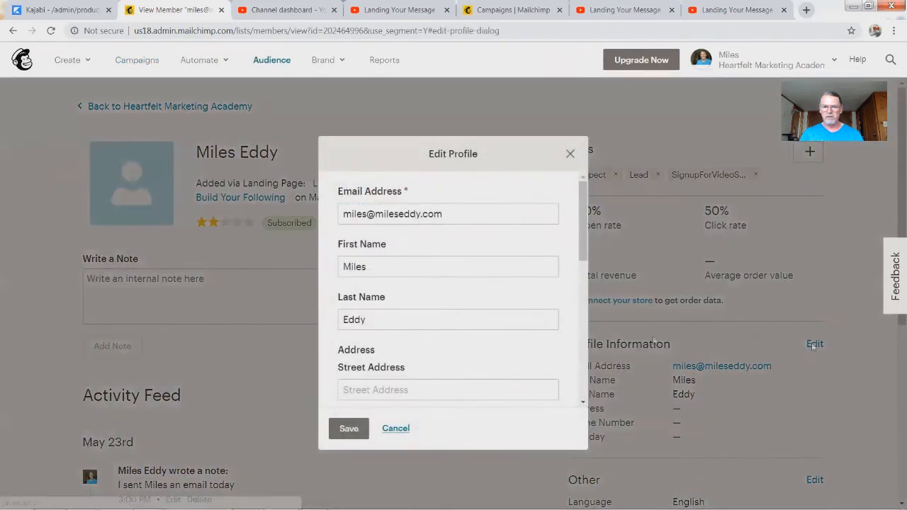
pyautogui.click(378, 390)
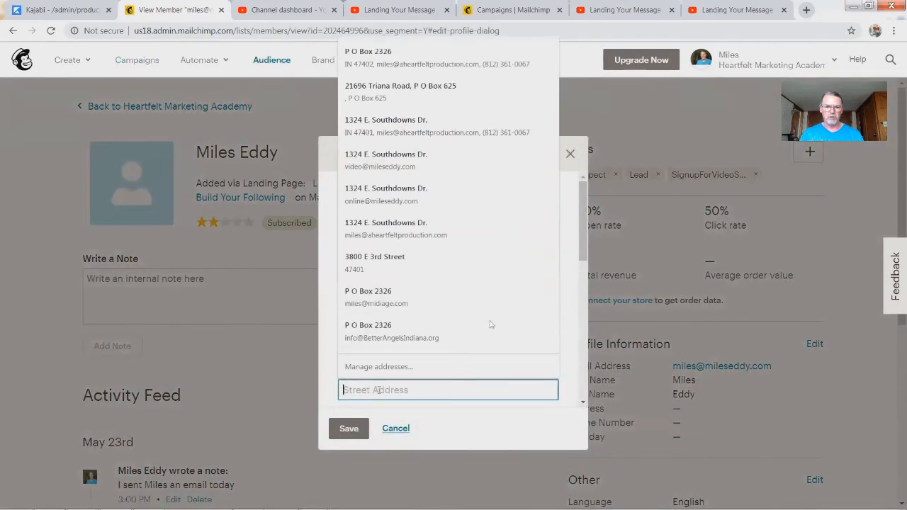
pyautogui.click(578, 242)
pyautogui.scroll(-2, 585, 246)
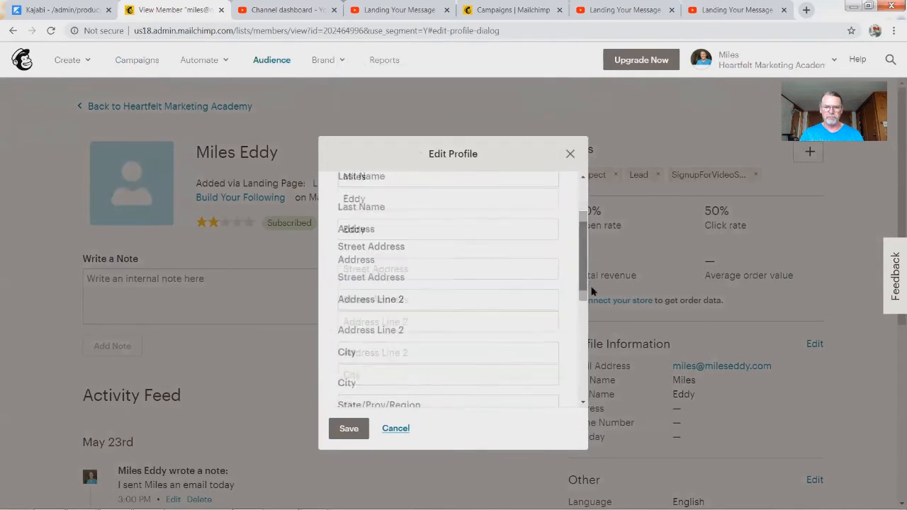
pyautogui.scroll(2, 419, 241)
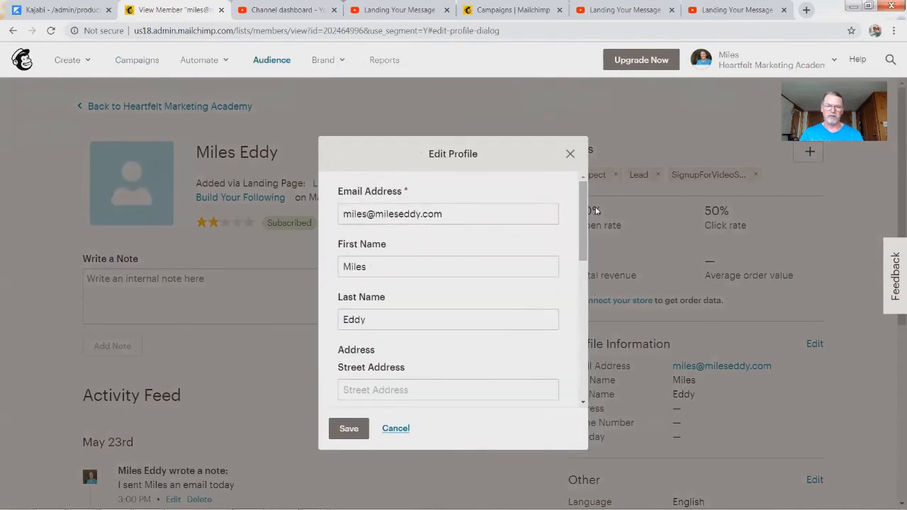
pyautogui.moveTo(583, 234); pyautogui.dragTo(582, 370)
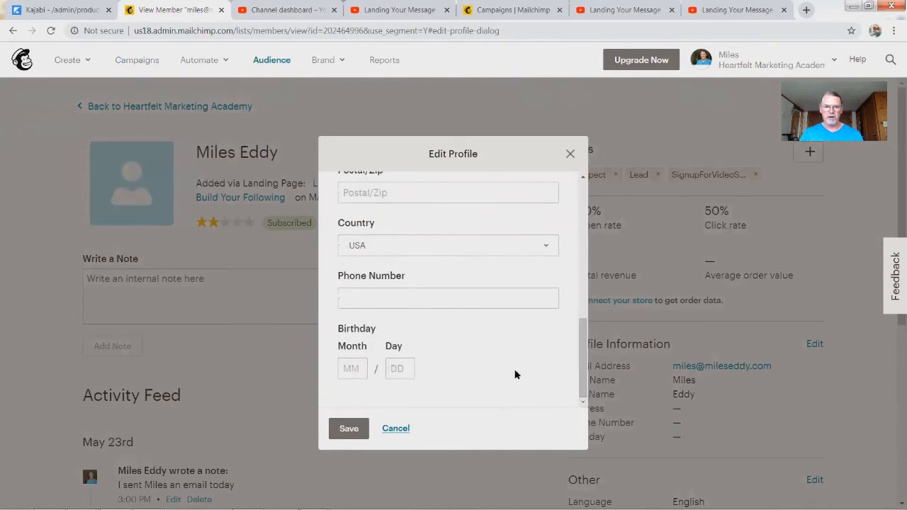
pyautogui.click(395, 430)
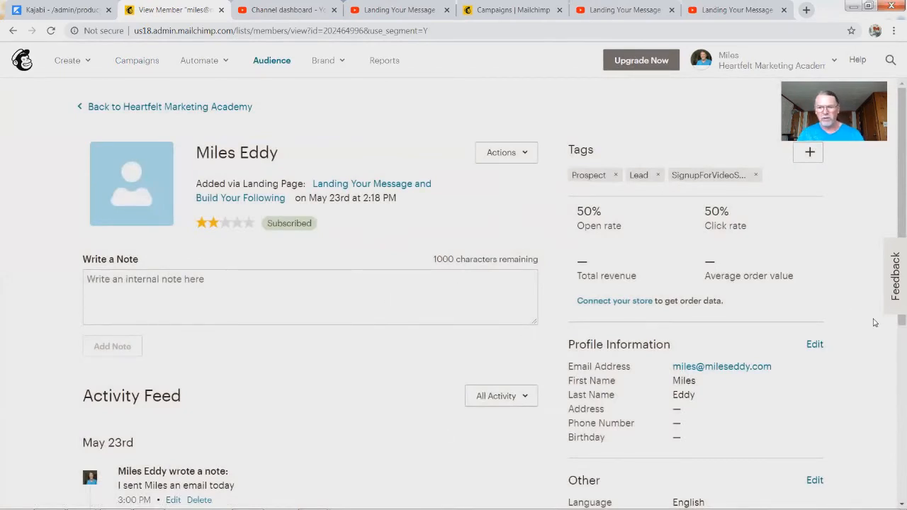
# Step: Go back to Heartfelt Marketing Academy and choose Add a subscriber under Add contacts
pyautogui.scroll(-5, 356, 324)
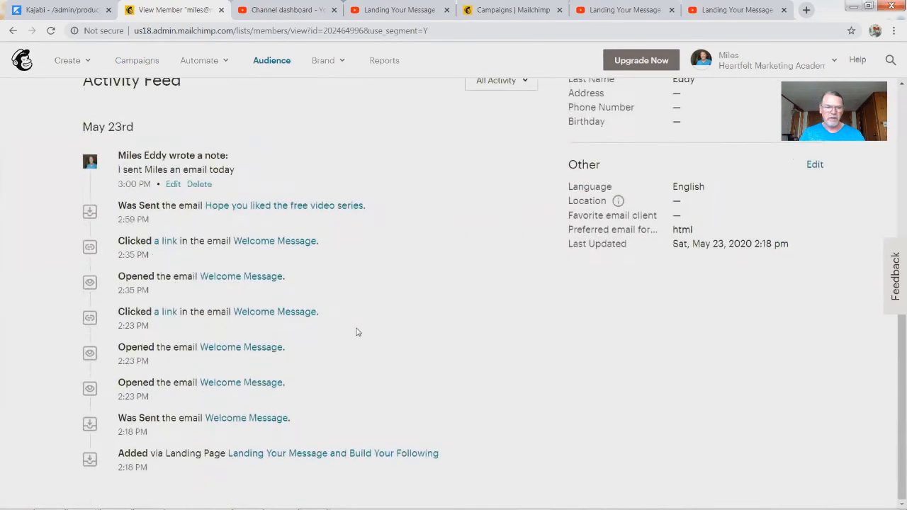
pyautogui.scroll(5, 350, 298)
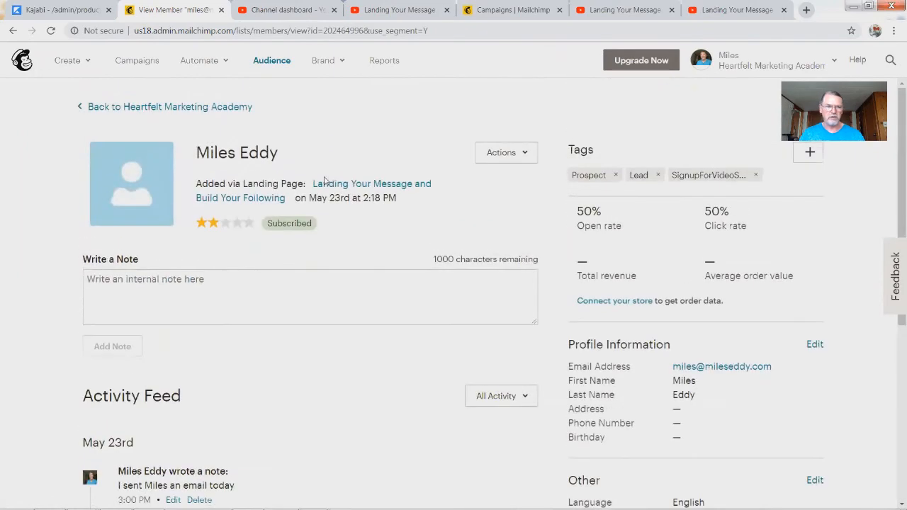
pyautogui.click(104, 113)
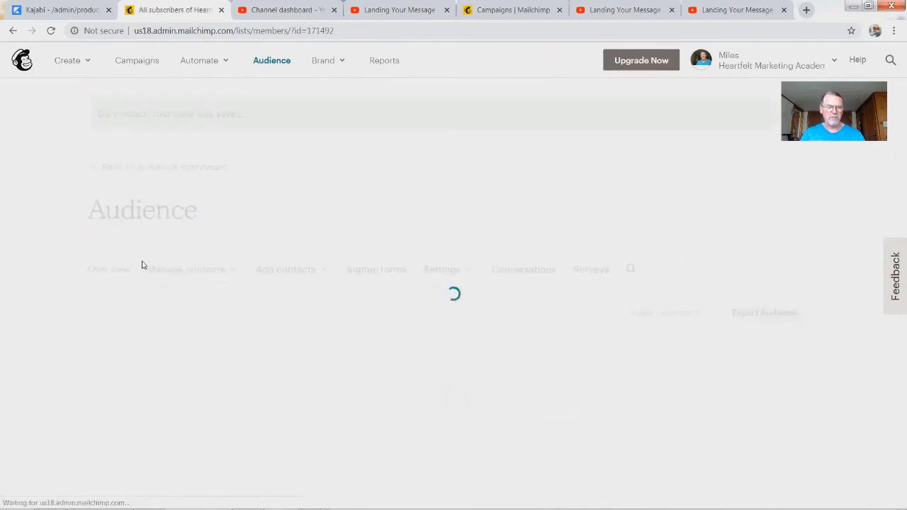
pyautogui.click(179, 356)
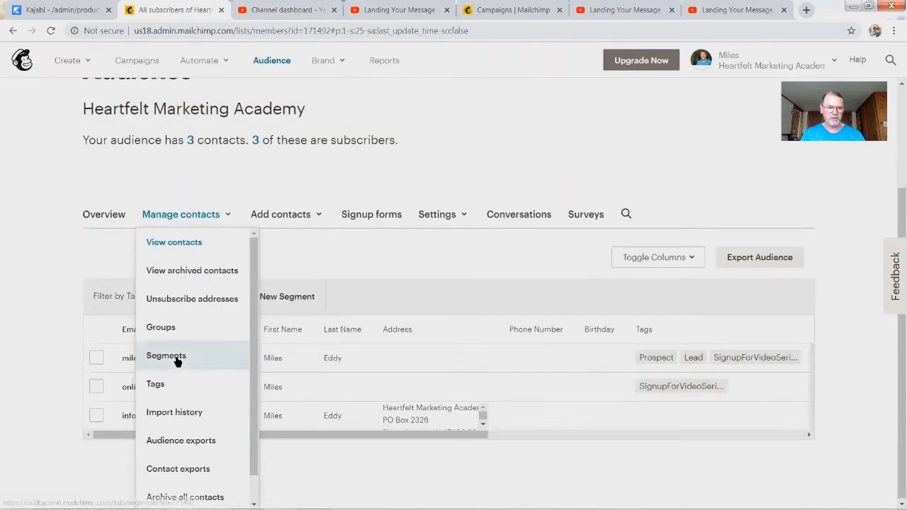
pyautogui.scroll(-1, 202, 379)
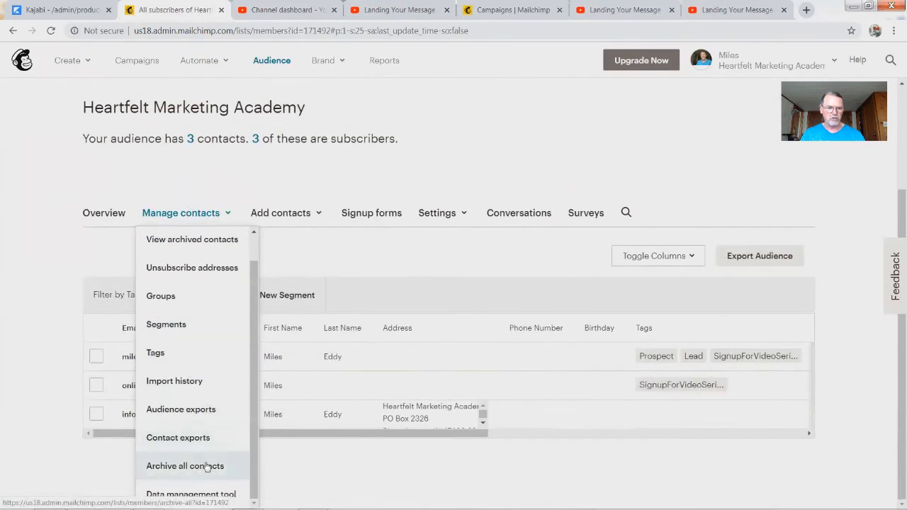
pyautogui.scroll(1, 257, 251)
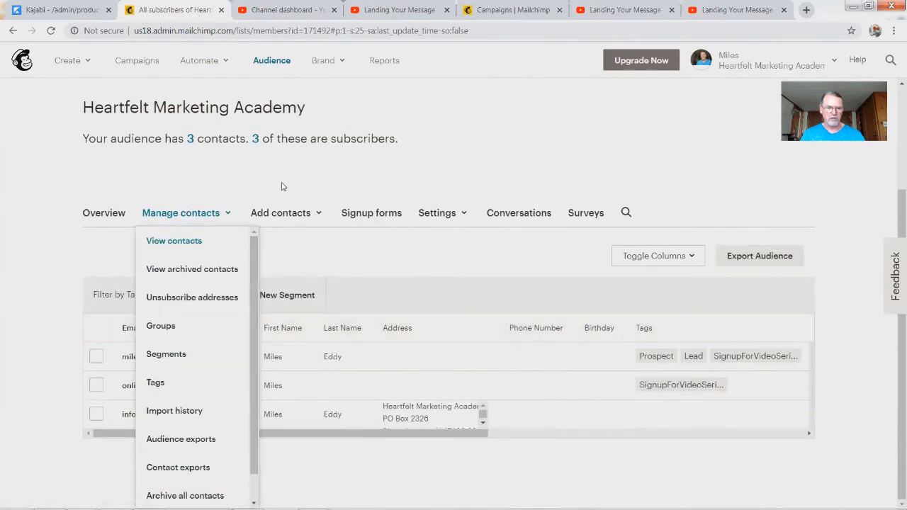
pyautogui.click(288, 214)
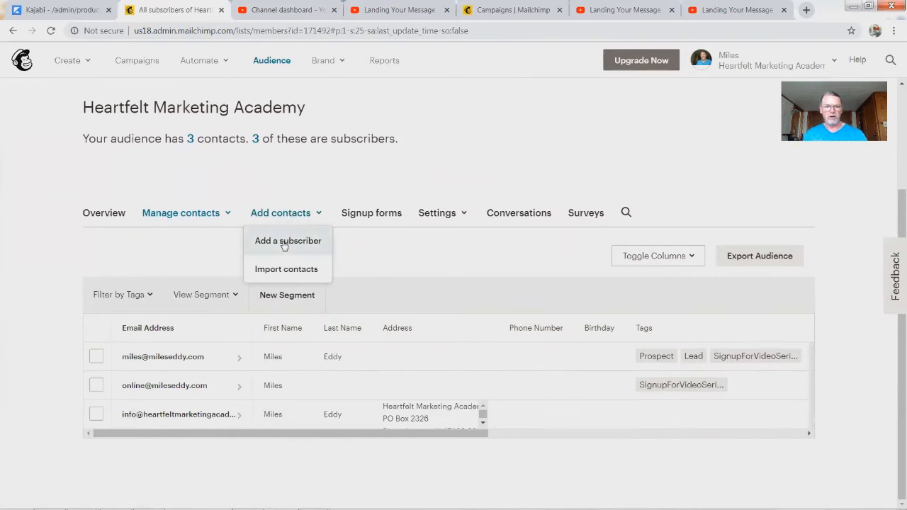
pyautogui.click(285, 241)
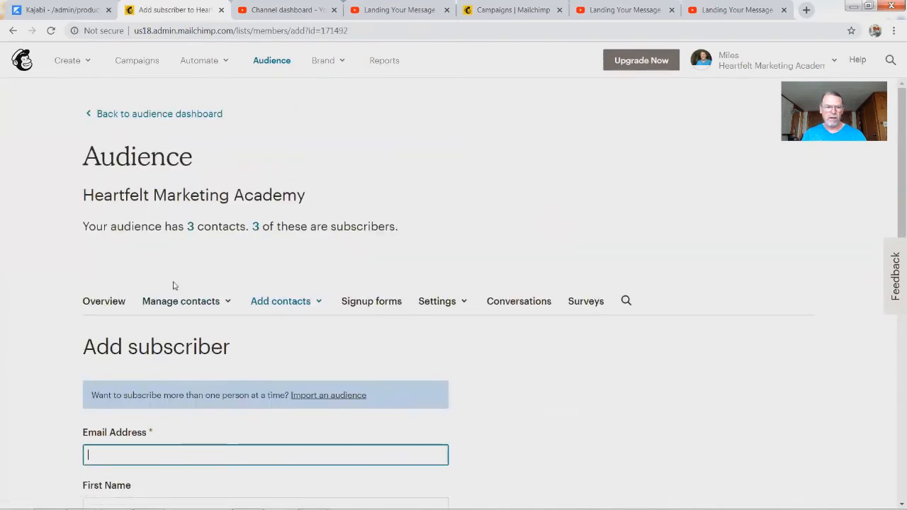
# Step: Look over the blank subscriber form, then switch to the audience's Signup forms page
pyautogui.scroll(-3, 162, 335)
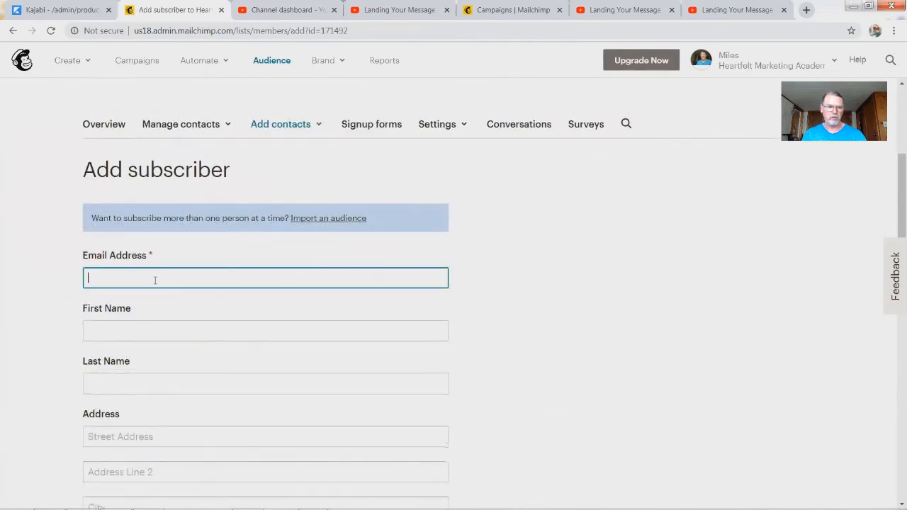
pyautogui.click(255, 285)
pyautogui.click(572, 286)
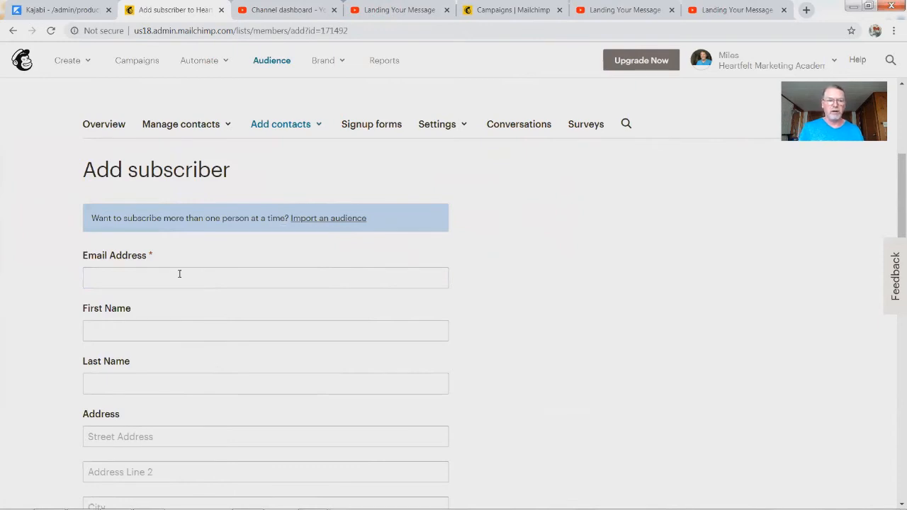
pyautogui.click(180, 273)
pyautogui.click(18, 260)
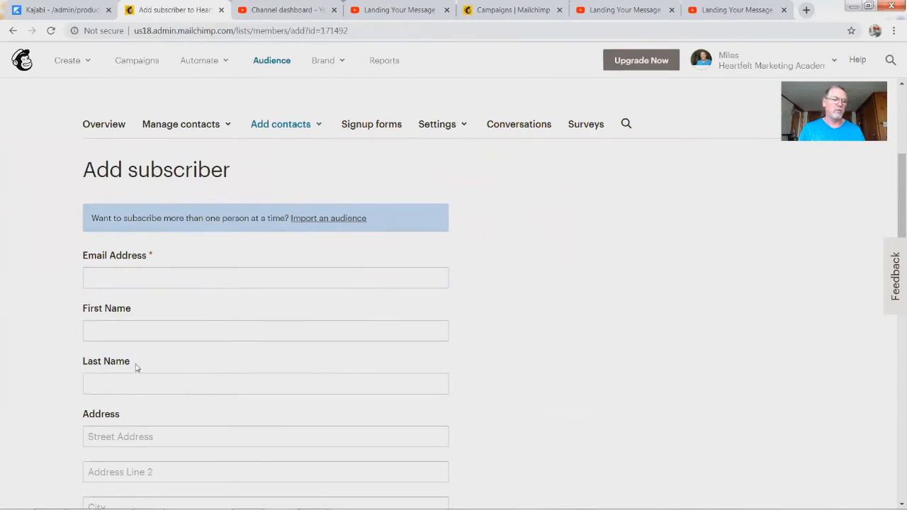
pyautogui.scroll(-7, 101, 399)
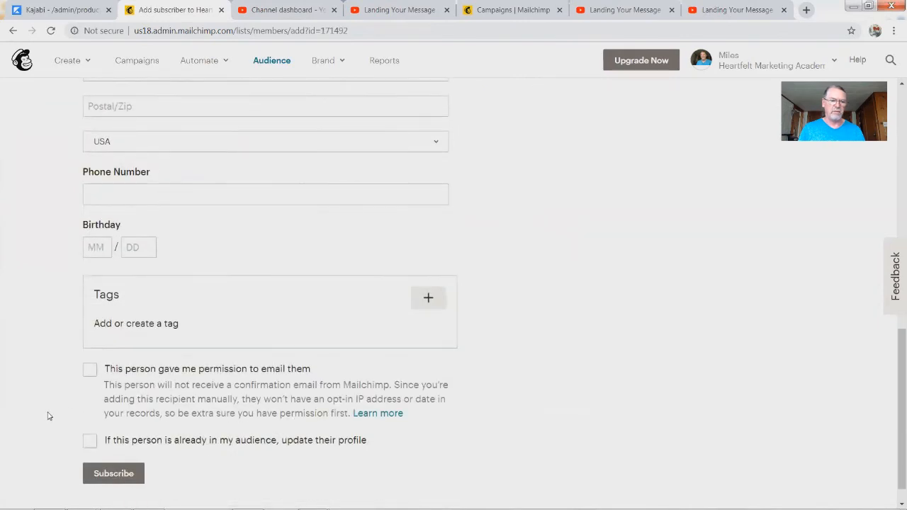
pyautogui.scroll(-1, 49, 416)
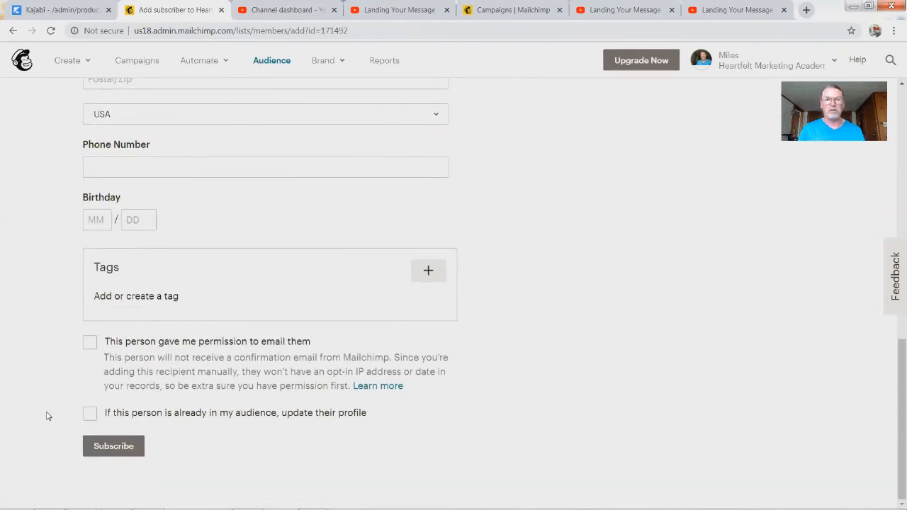
pyautogui.scroll(8, 57, 405)
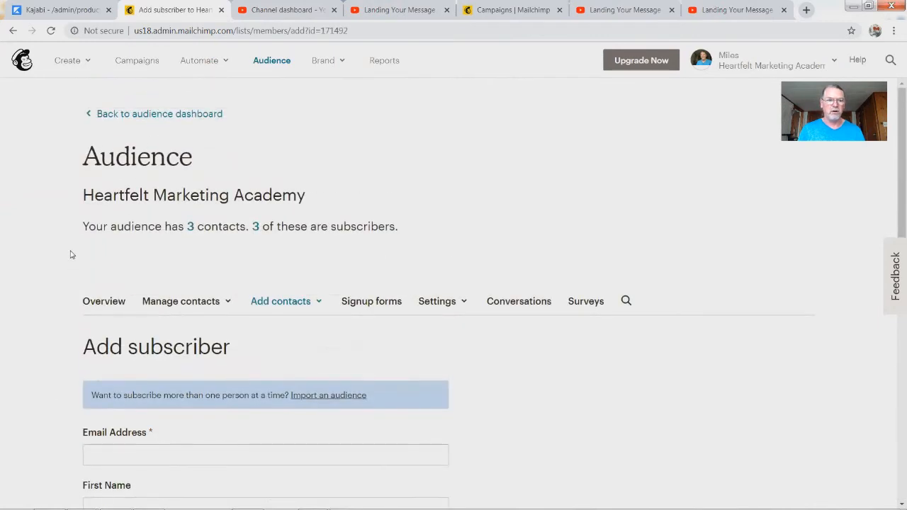
pyautogui.click(294, 302)
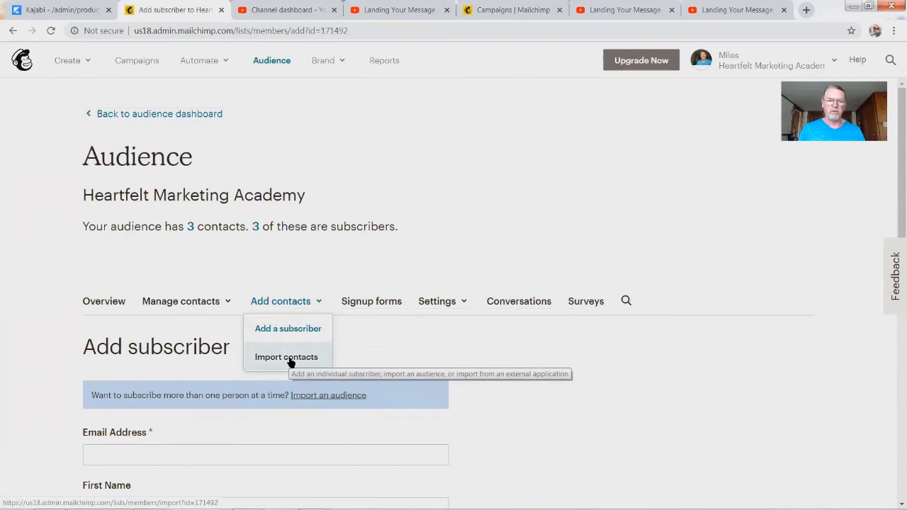
pyautogui.click(381, 302)
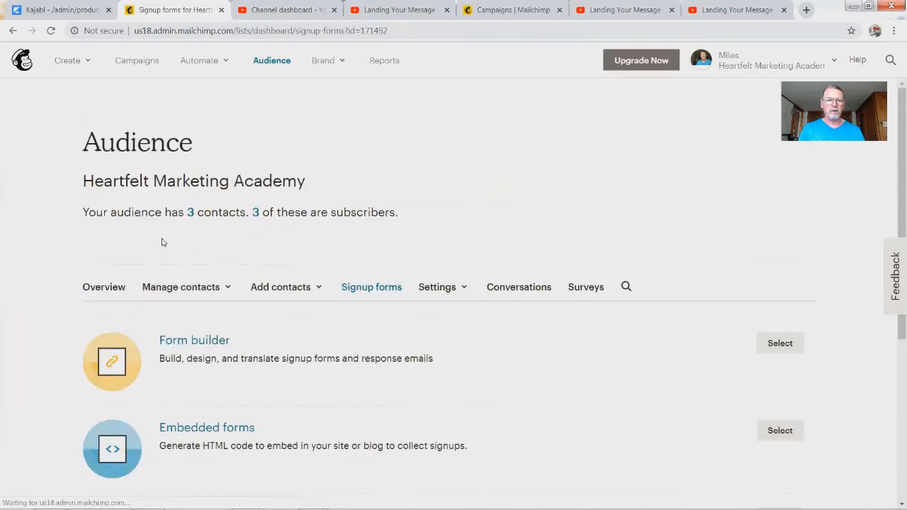
# Step: Look over the available signup form types, then bring up the Settings dropdown
pyautogui.scroll(-4, 338, 411)
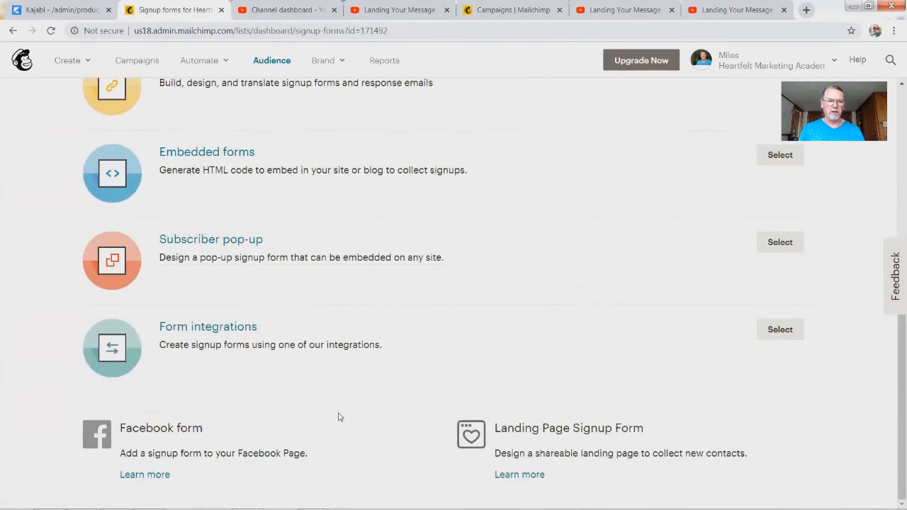
pyautogui.scroll(4, 338, 415)
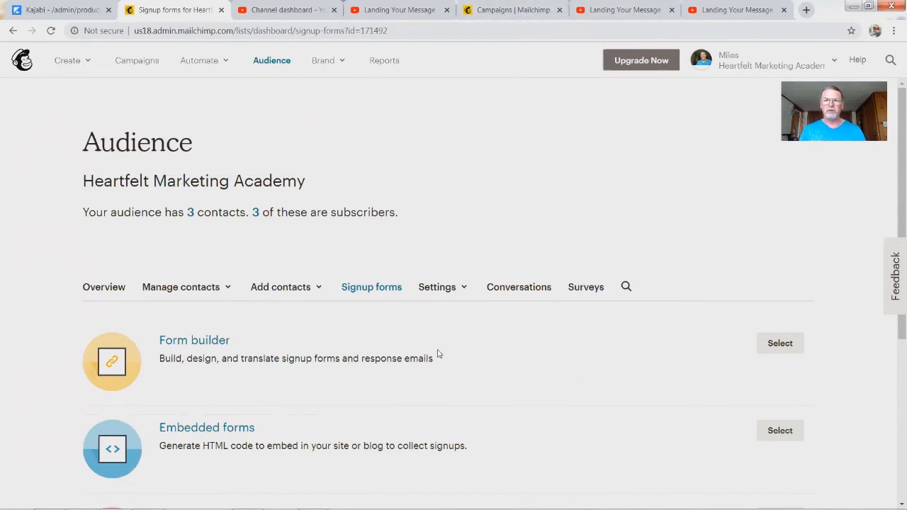
pyautogui.scroll(-3, 420, 369)
pyautogui.scroll(3, 425, 203)
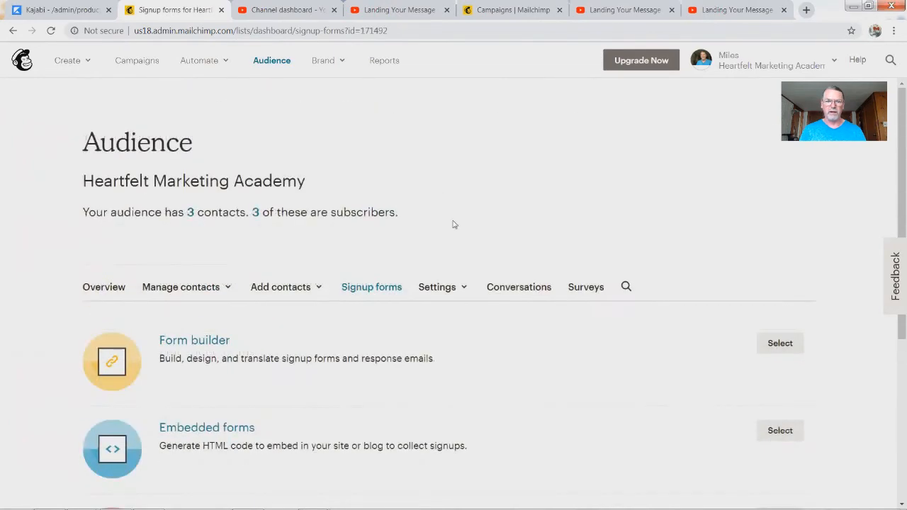
pyautogui.click(436, 294)
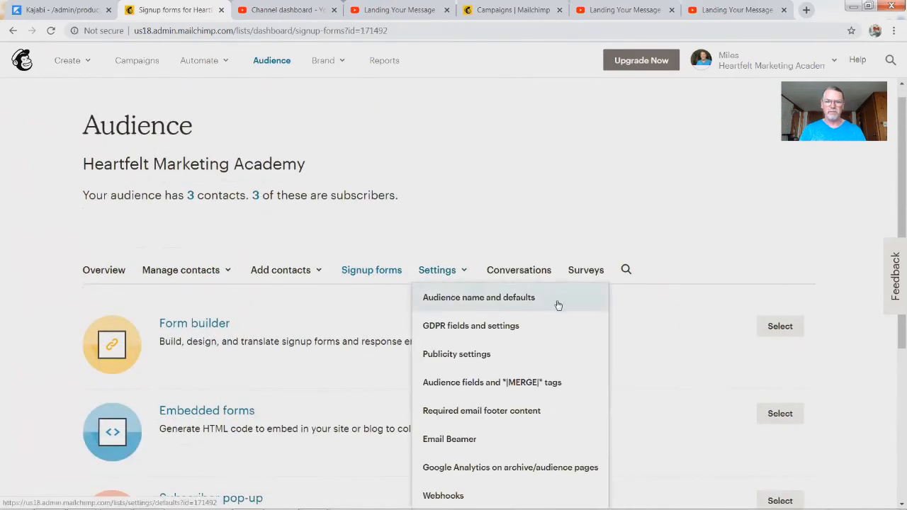
# Step: In Audience name and defaults, set the default From name to the full name
pyautogui.click(516, 301)
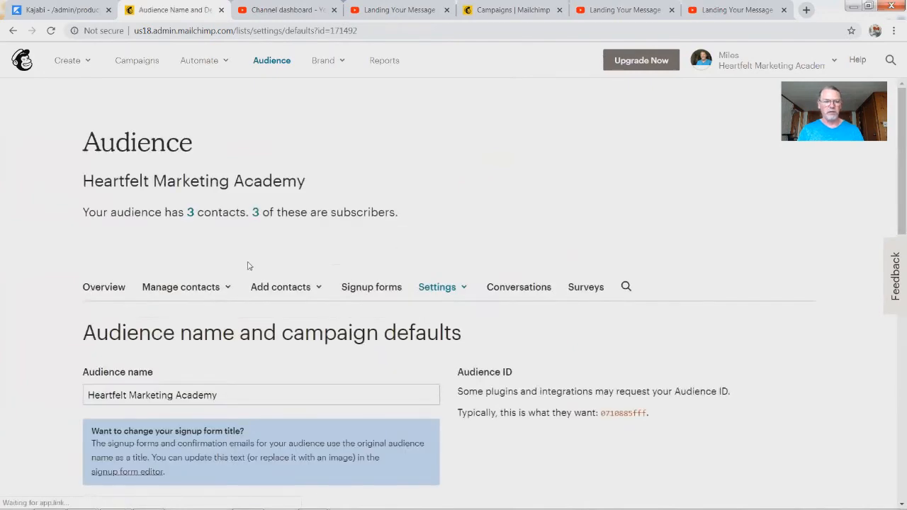
pyautogui.scroll(-7, 290, 329)
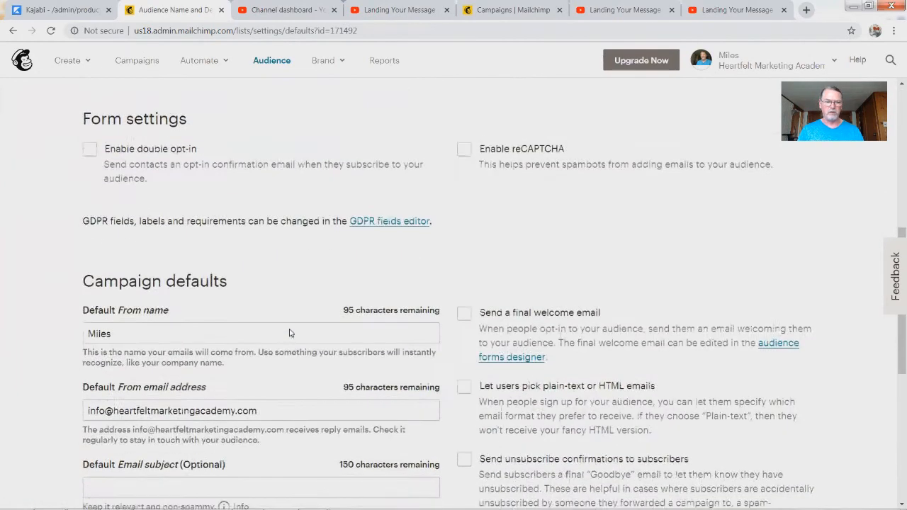
pyautogui.scroll(1, 184, 333)
pyautogui.scroll(-3, 148, 303)
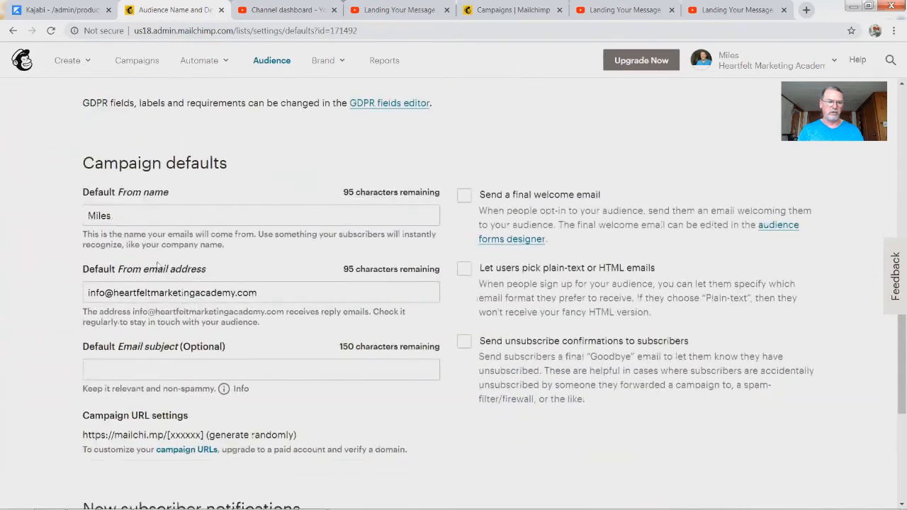
pyautogui.click(141, 218)
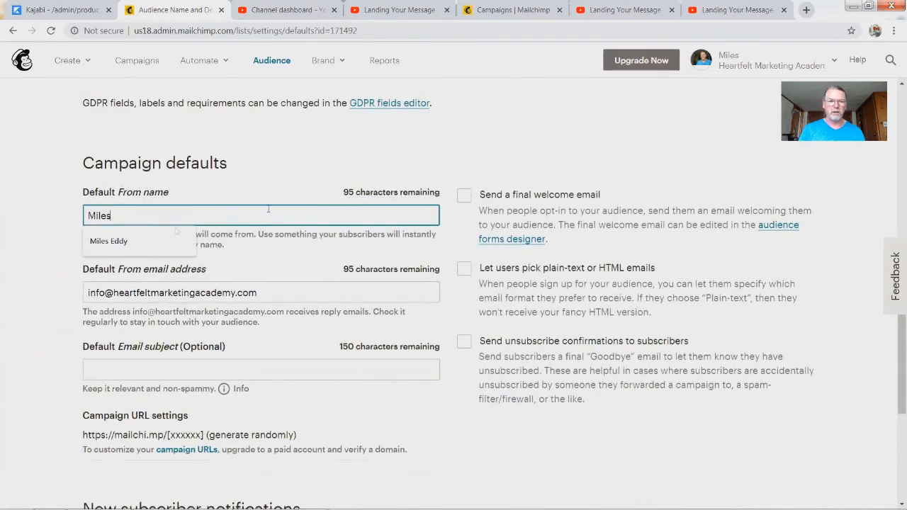
pyautogui.click(108, 241)
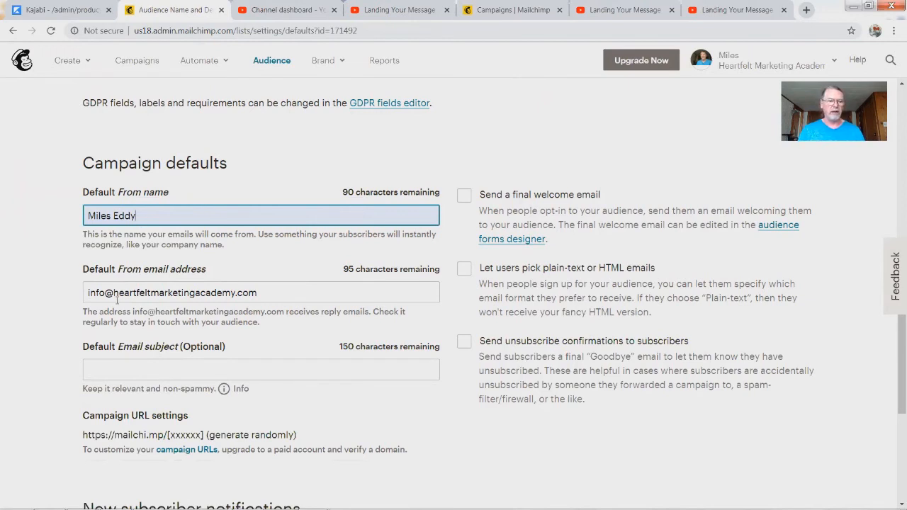
# Step: Review the default email subject and the subscribe and unsubscribe notification address fields
pyautogui.click(135, 373)
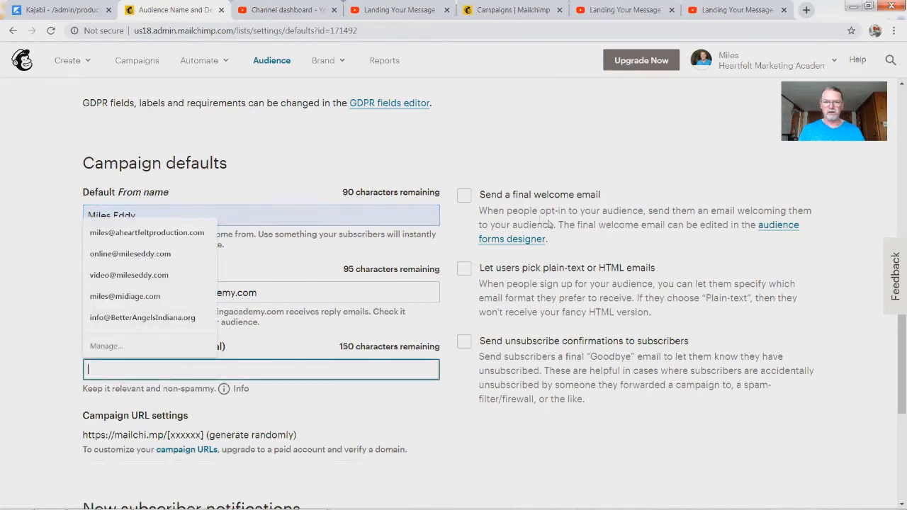
pyautogui.scroll(-4, 555, 440)
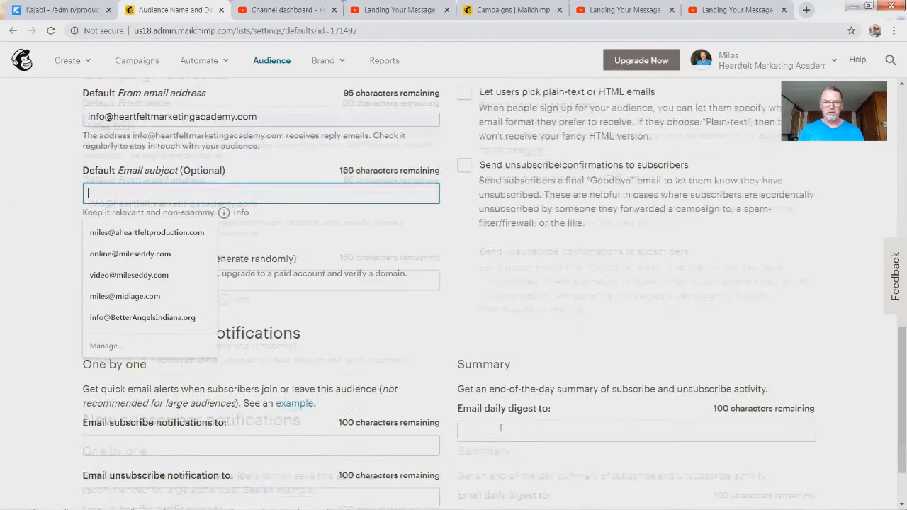
pyautogui.click(31, 334)
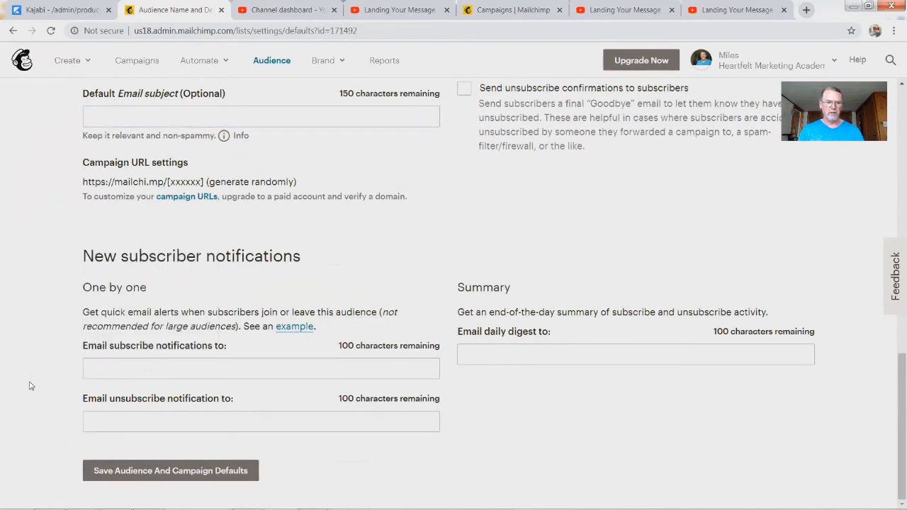
pyautogui.click(117, 369)
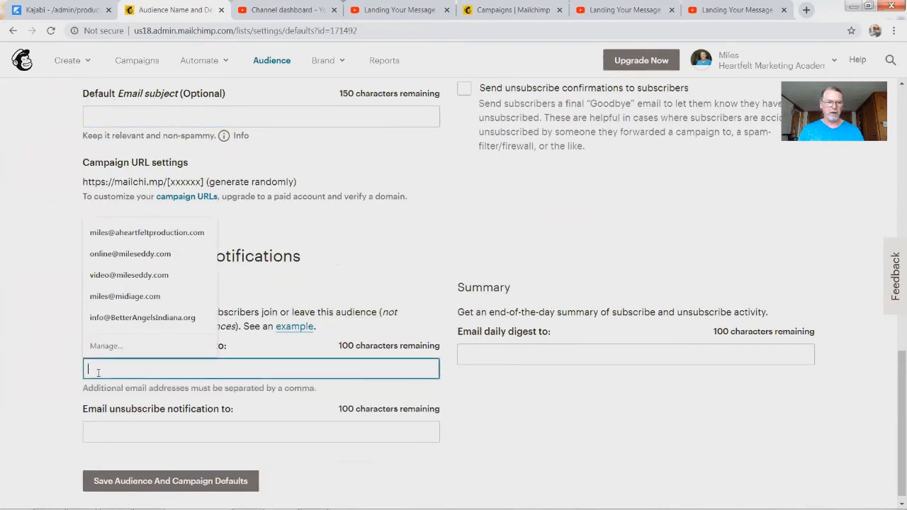
pyautogui.click(37, 346)
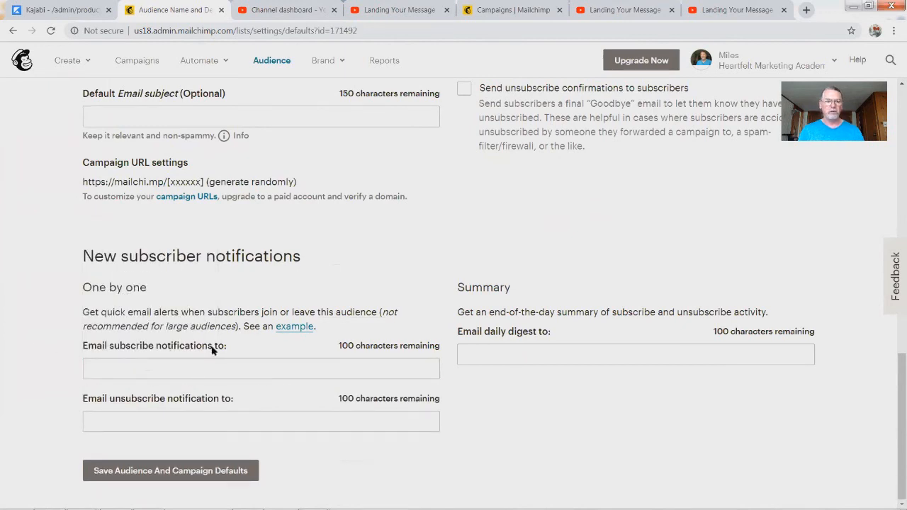
pyautogui.click(179, 375)
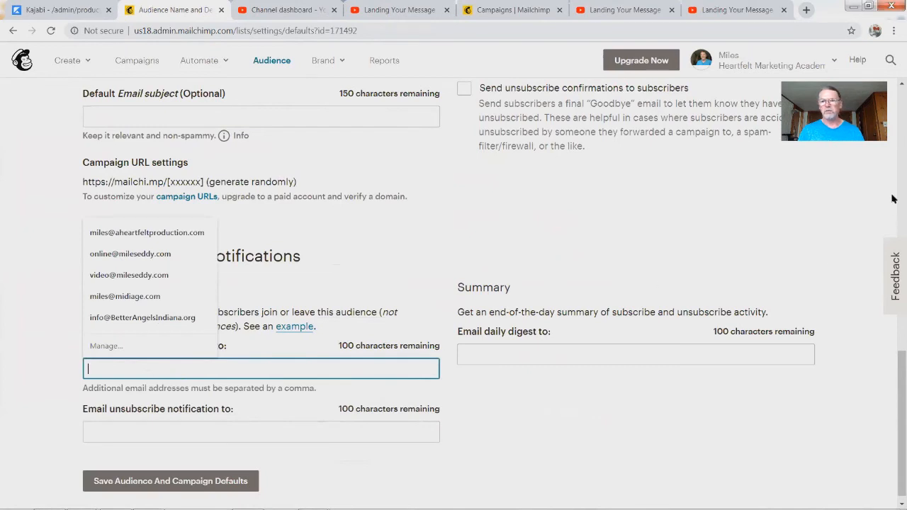
pyautogui.click(106, 435)
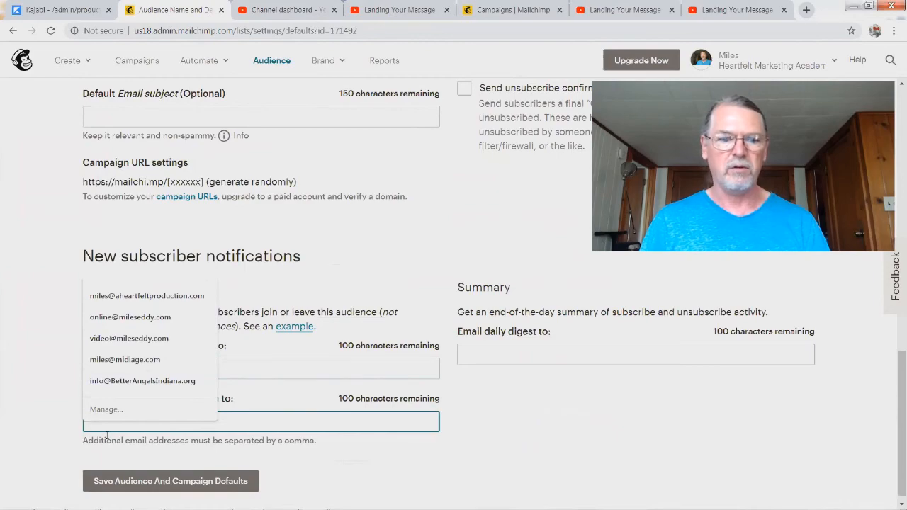
pyautogui.click(33, 354)
# Step: Go back to the Heartfelt Marketing Academy audience dashboard
pyautogui.scroll(4, 496, 323)
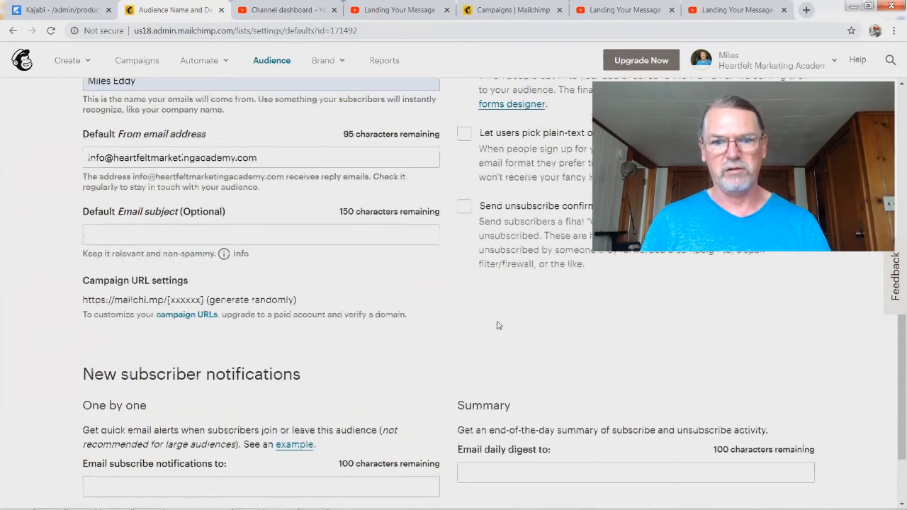
pyautogui.scroll(-4, 538, 400)
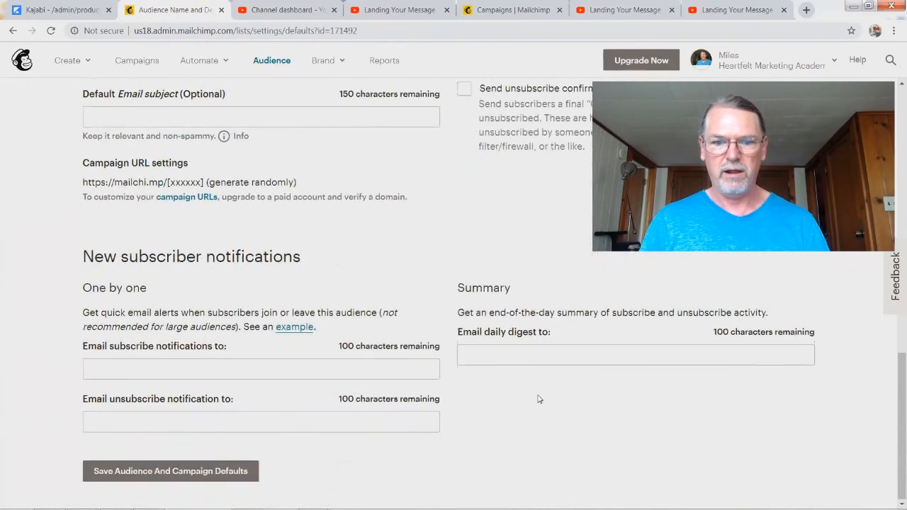
pyautogui.scroll(3, 453, 260)
pyautogui.scroll(2, 454, 260)
pyautogui.click(273, 62)
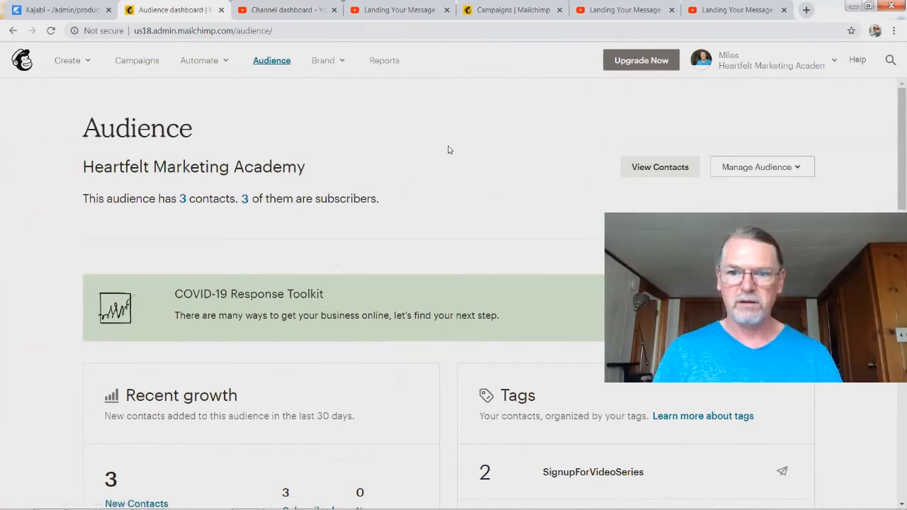
# Step: Show the 3-subscriber contacts table, then bring up the audience Settings list
pyautogui.click(660, 167)
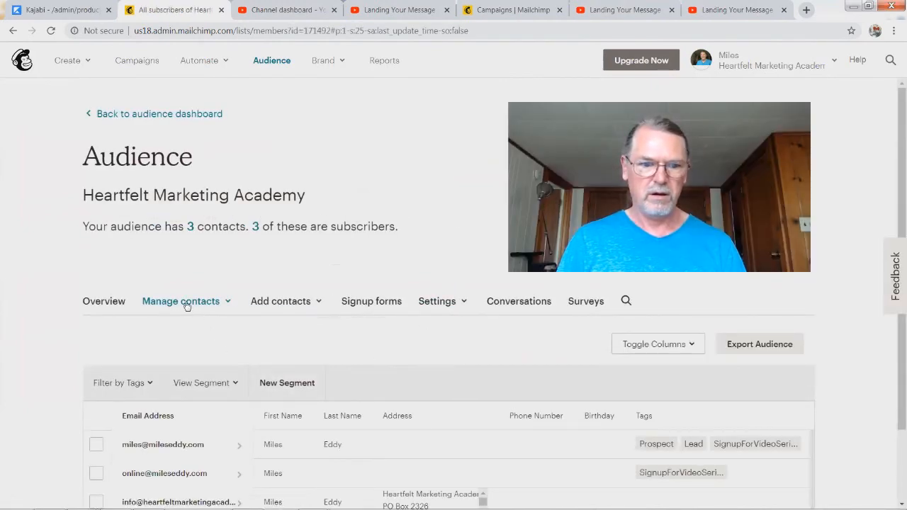
pyautogui.click(452, 304)
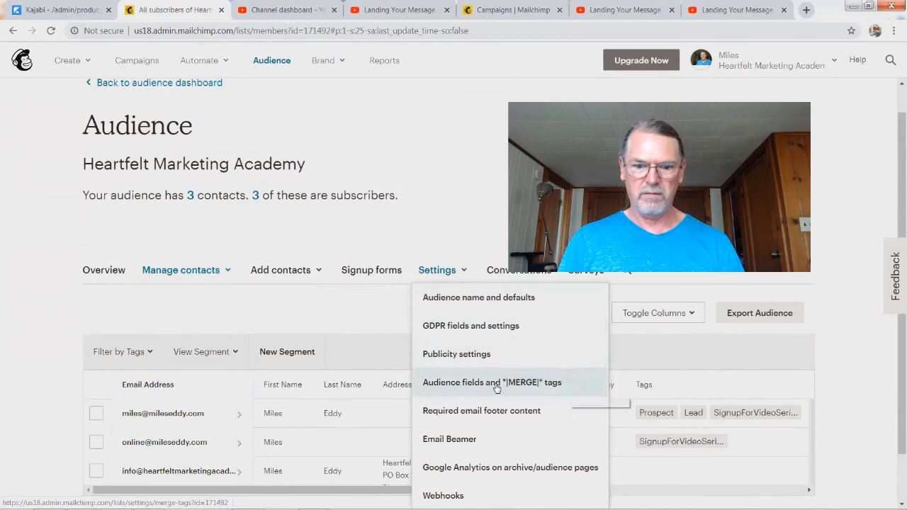
# Step: Review the audience fields and merge tags: First Name, Last Name, Address, Phone Number, Birthday
pyautogui.click(439, 384)
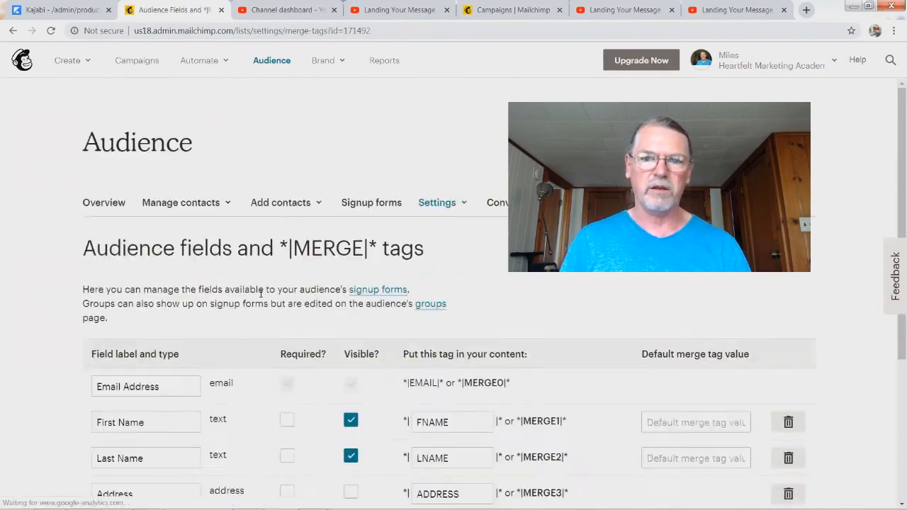
pyautogui.scroll(-3, 261, 298)
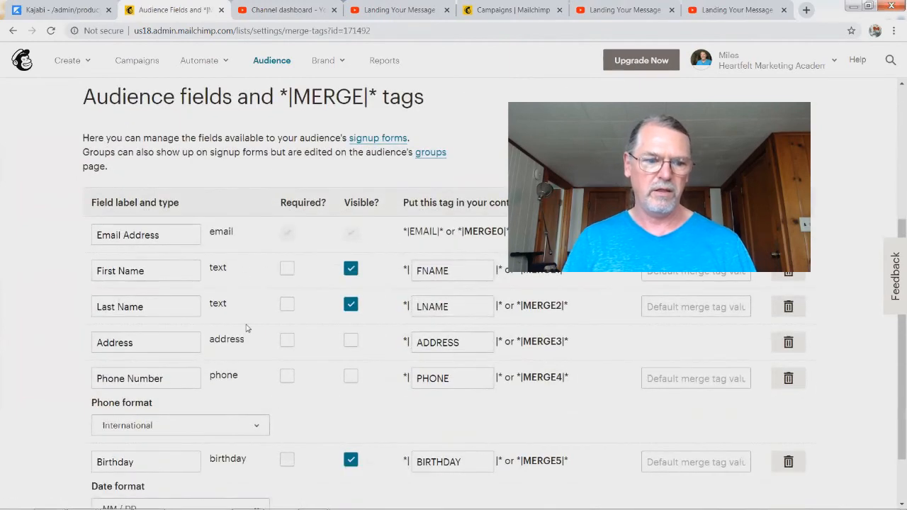
pyautogui.scroll(-1, 241, 364)
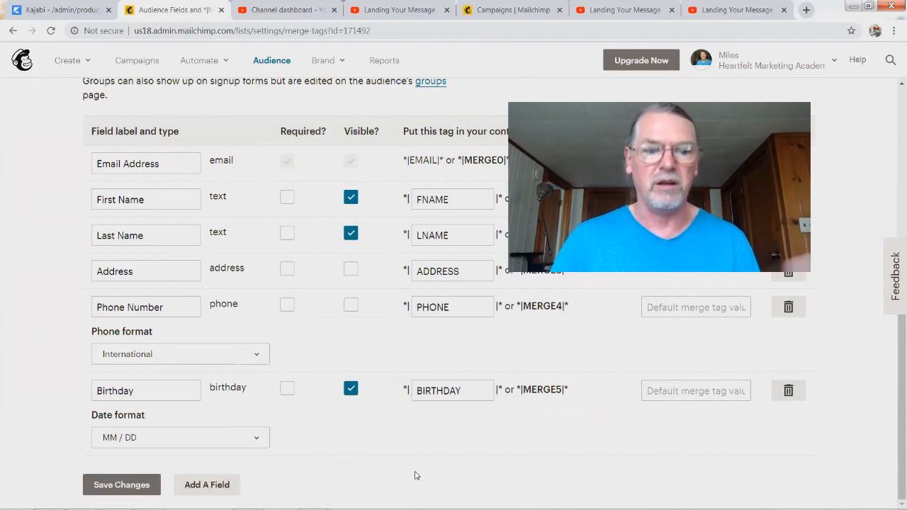
pyautogui.scroll(5, 391, 301)
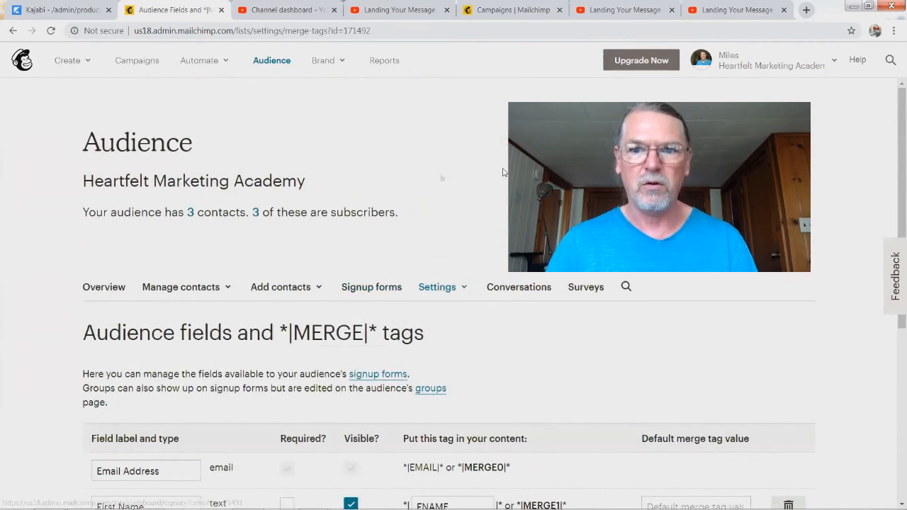
# Step: Reopen the Settings list and go to the audience's Conversations page
pyautogui.click(433, 287)
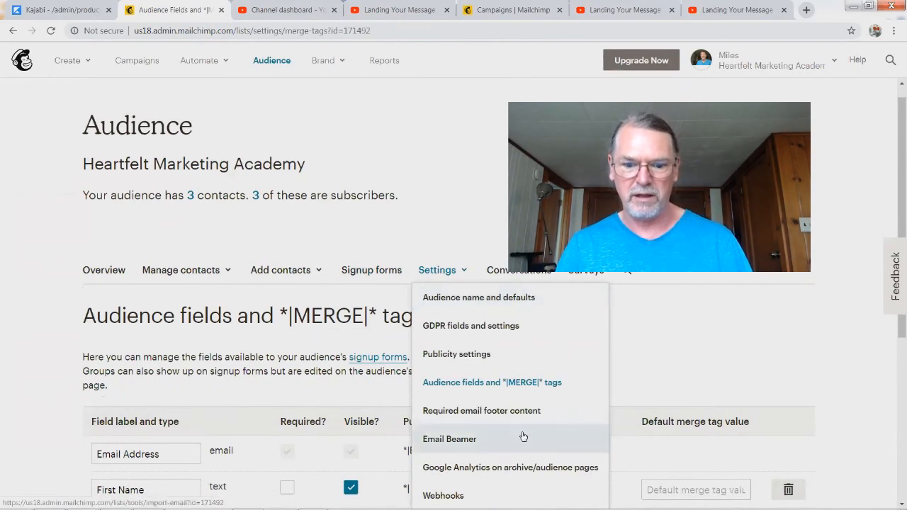
pyautogui.scroll(-3, 520, 435)
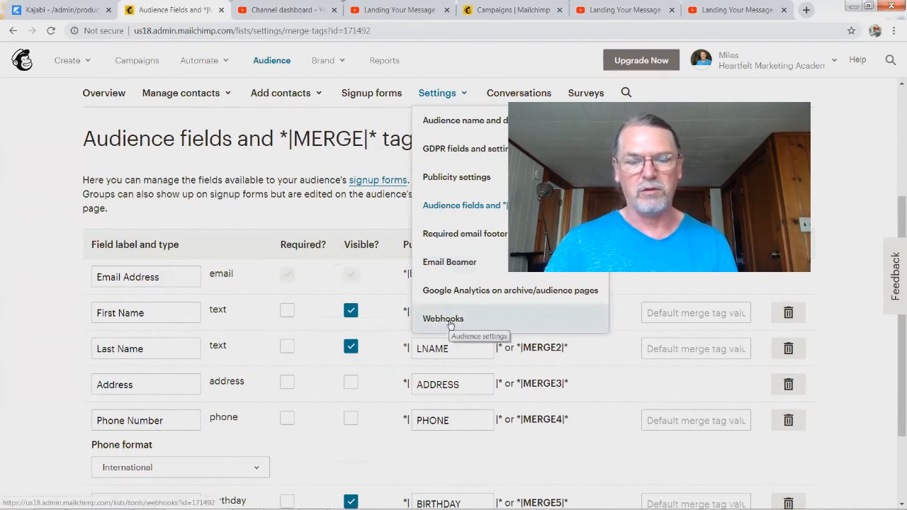
pyautogui.scroll(3, 449, 325)
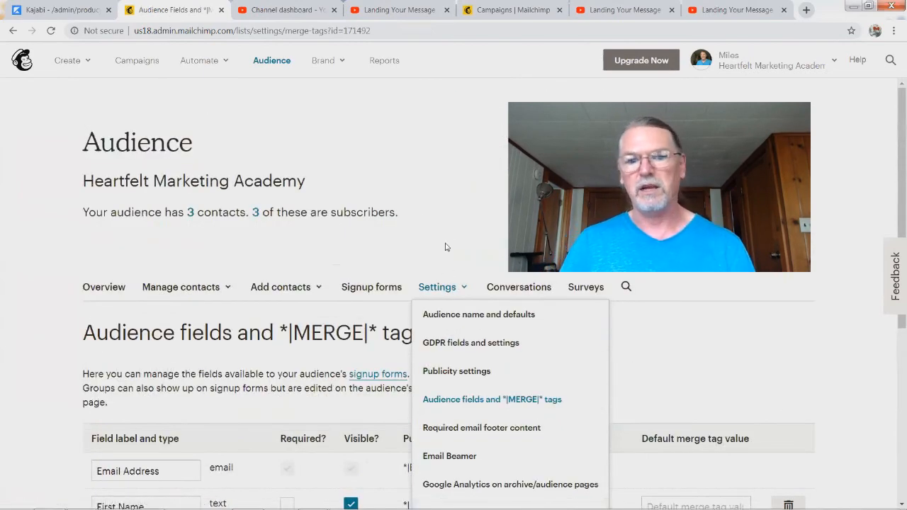
pyautogui.click(513, 287)
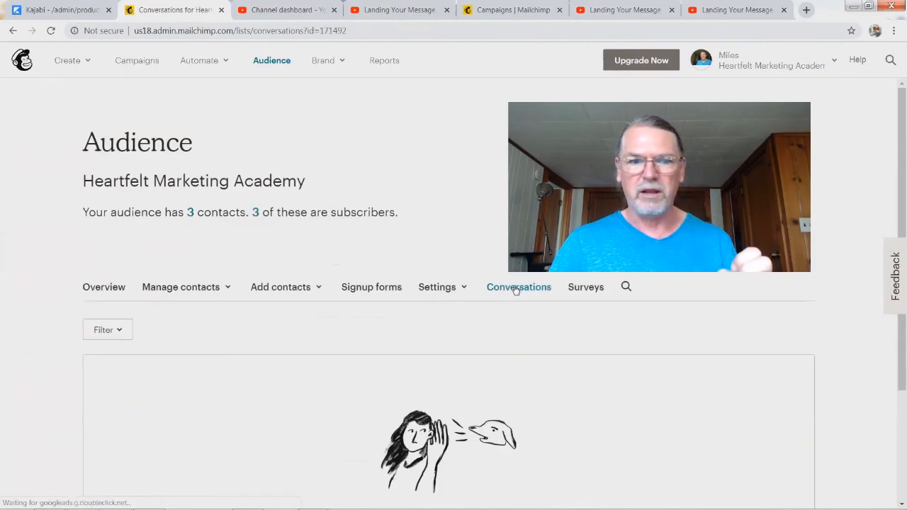
# Step: Confirm Conversations shows 'No conversations yet', then view the Surveys page offering to create a survey
pyautogui.scroll(-3, 306, 360)
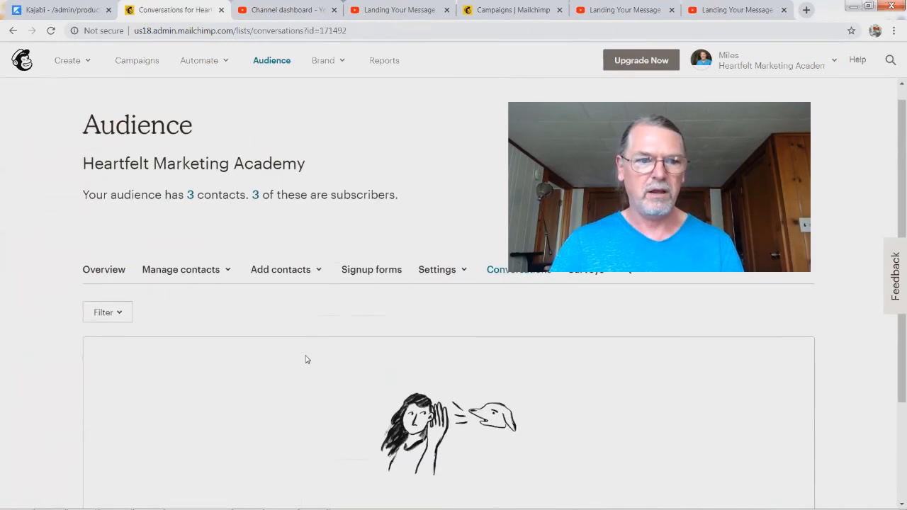
pyautogui.scroll(3, 306, 360)
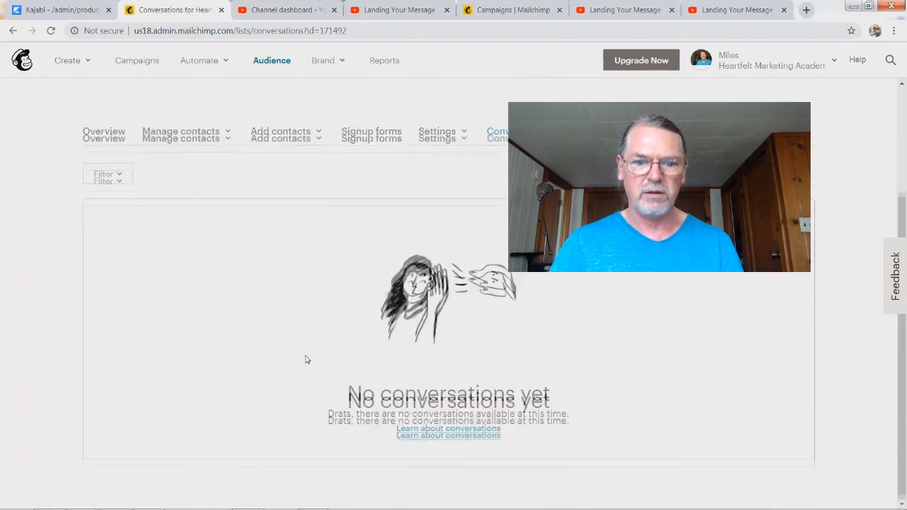
pyautogui.click(582, 288)
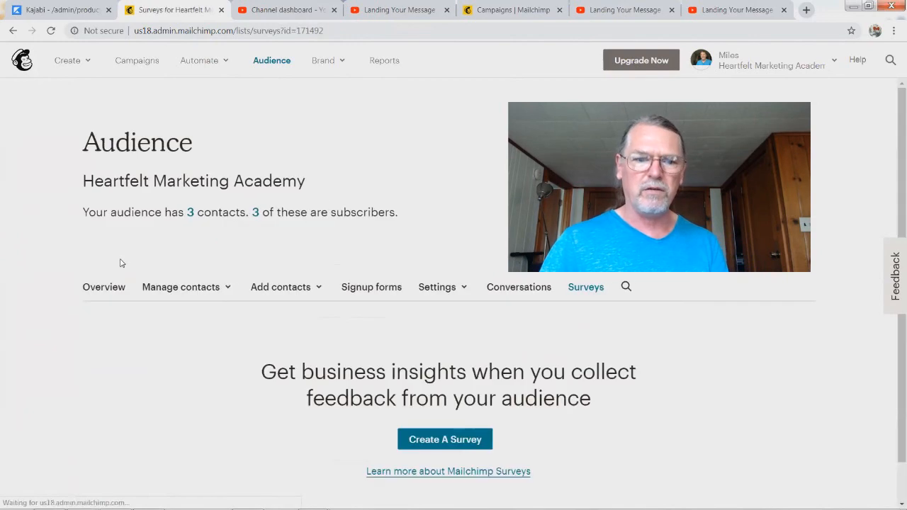
pyautogui.scroll(-1, 183, 399)
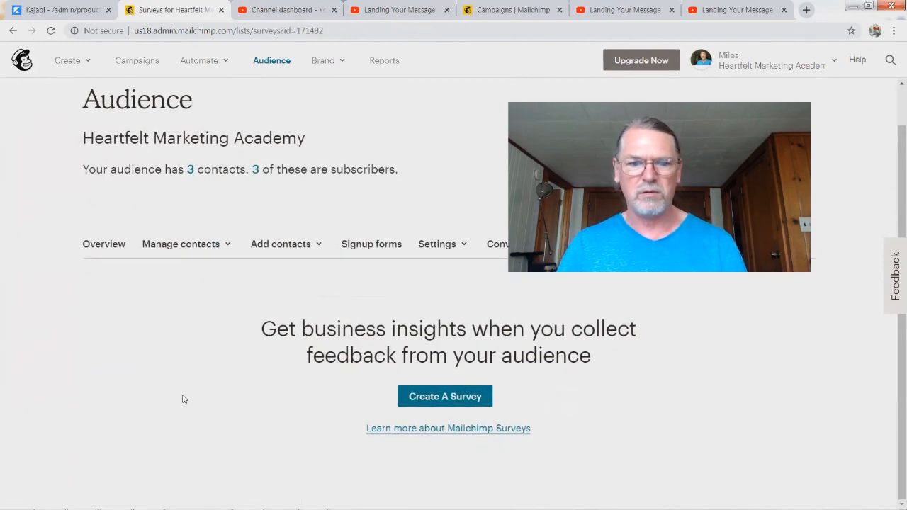